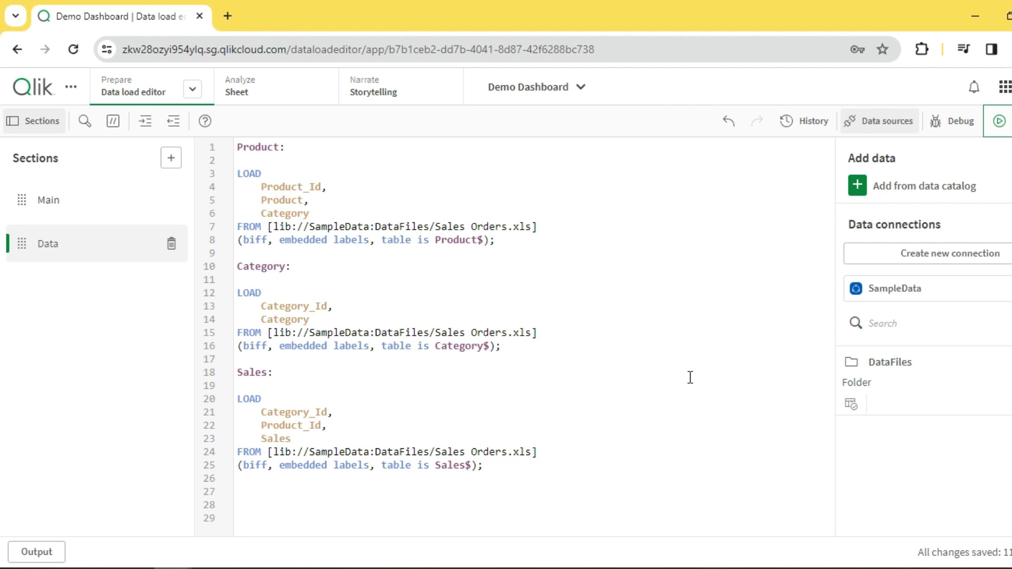
Review the Product and Category LOAD statements, noting the Category field in both.
double_click(270, 148)
left_click(301, 149)
left_click_drag(315, 213, 239, 213)
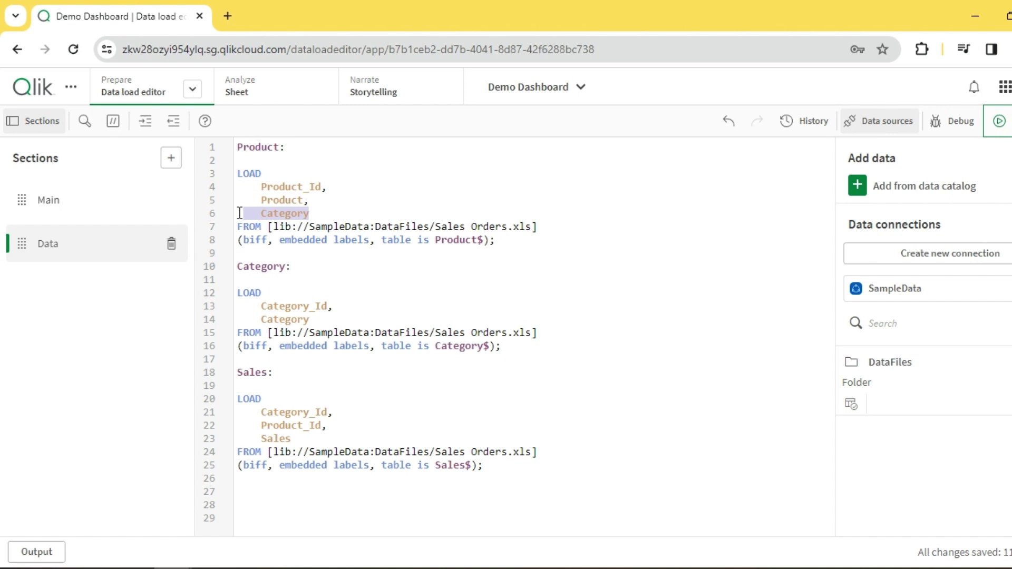
left_click(343, 214)
double_click(280, 266)
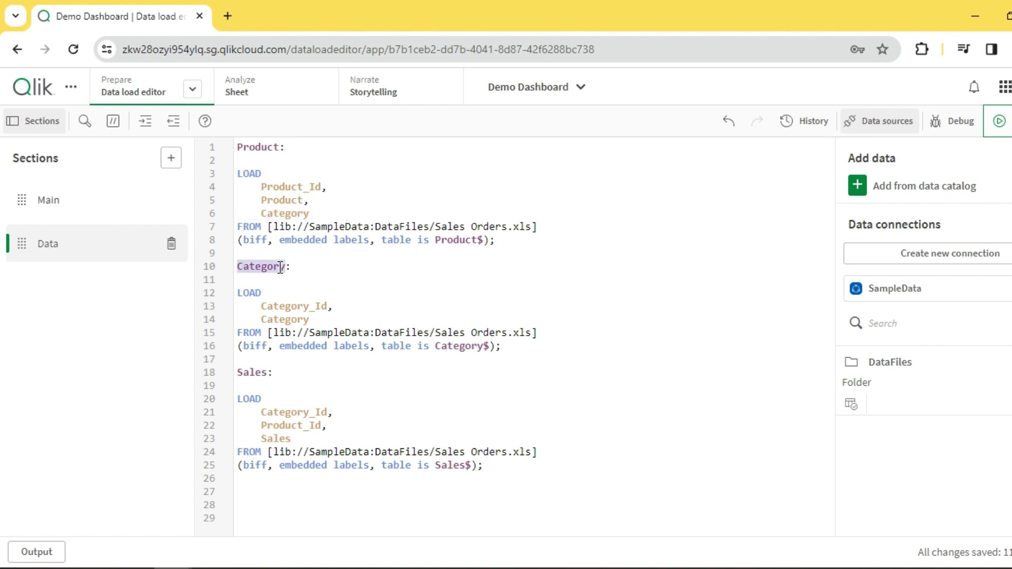
left_click(304, 306)
left_click(298, 319)
Review the Sales load's Category_Id, Product_Id and Sales fields, then run Load data.
double_click(309, 412)
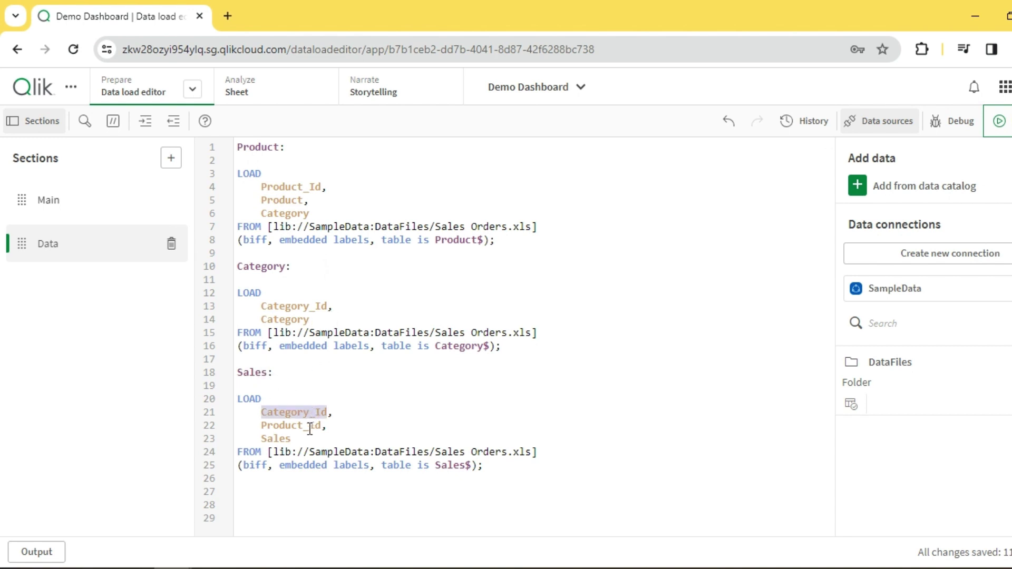
left_click(309, 426)
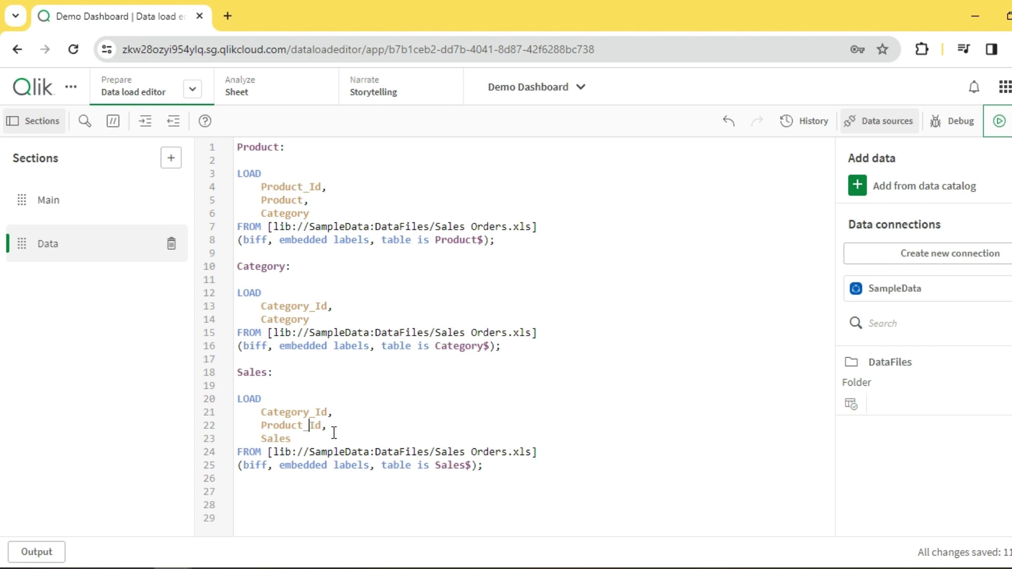
left_click(304, 440)
left_click(371, 412)
left_click(999, 120)
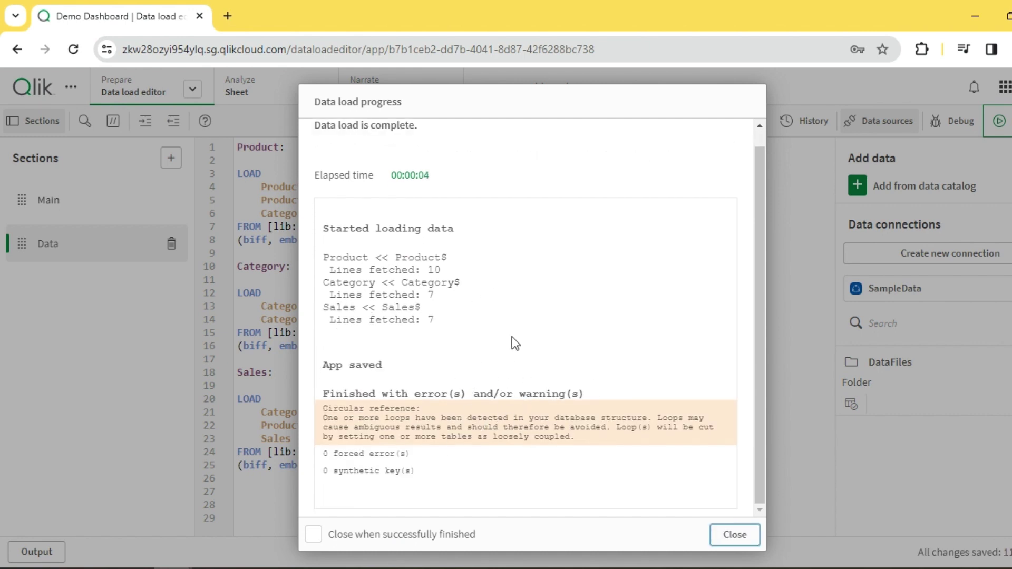
Read the circular reference warning about the detected loops and dismiss the load progress report.
double_click(368, 409)
left_click_drag(370, 418, 519, 425)
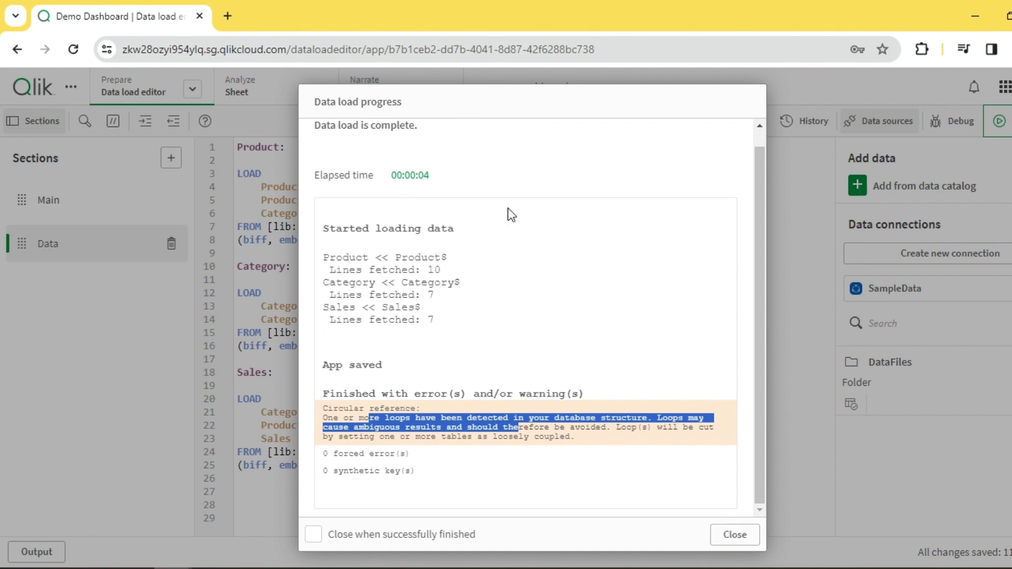
left_click(732, 533)
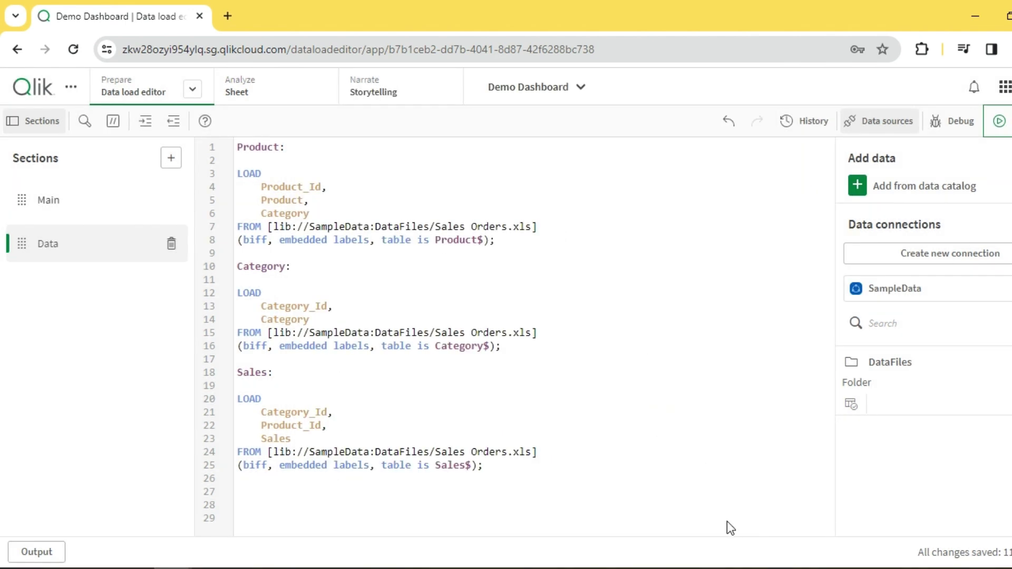
In the Data model viewer with the preview collapsed, spread Sales, Category and Product apart to expose the loop.
left_click(193, 91)
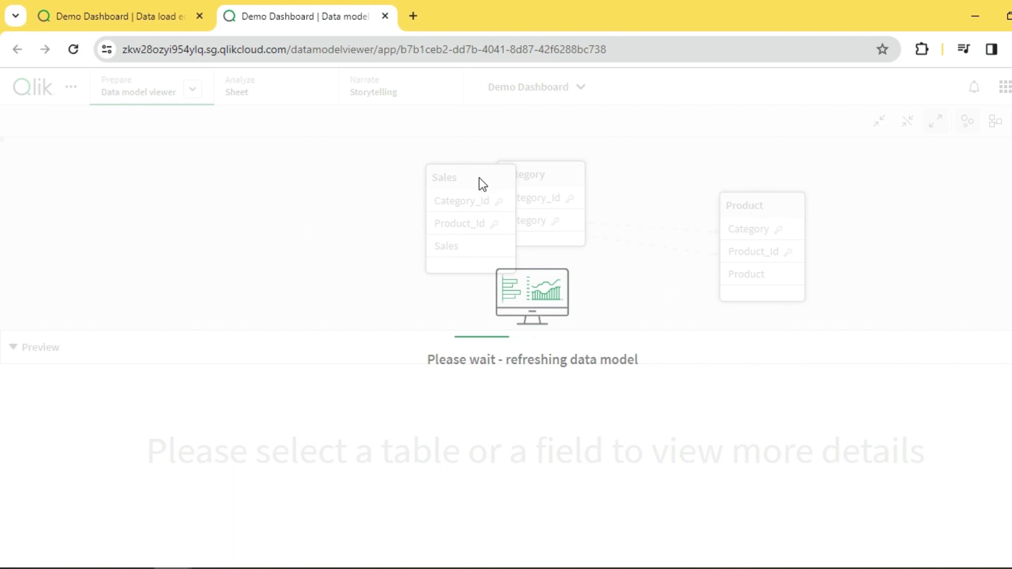
left_click(34, 350)
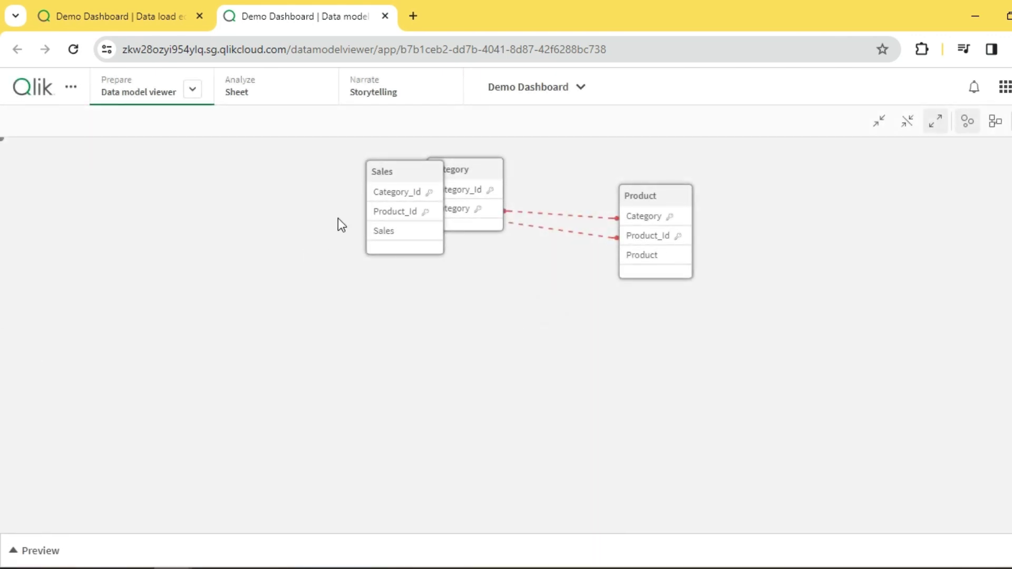
left_click_drag(398, 182, 272, 296)
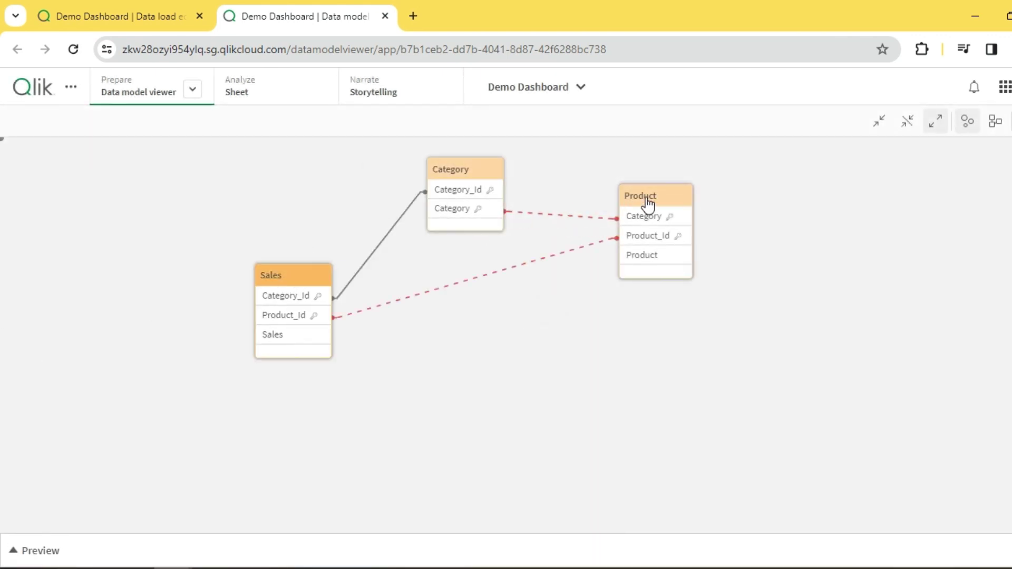
left_click_drag(644, 202, 655, 296)
left_click_drag(308, 276, 293, 275)
left_click_drag(672, 295, 657, 293)
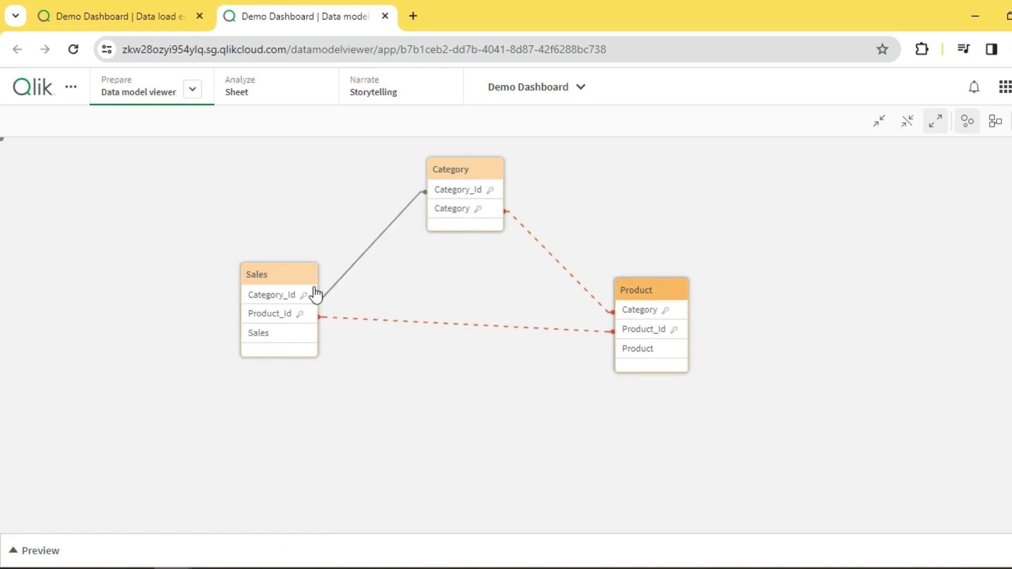
left_click_drag(299, 280, 289, 255)
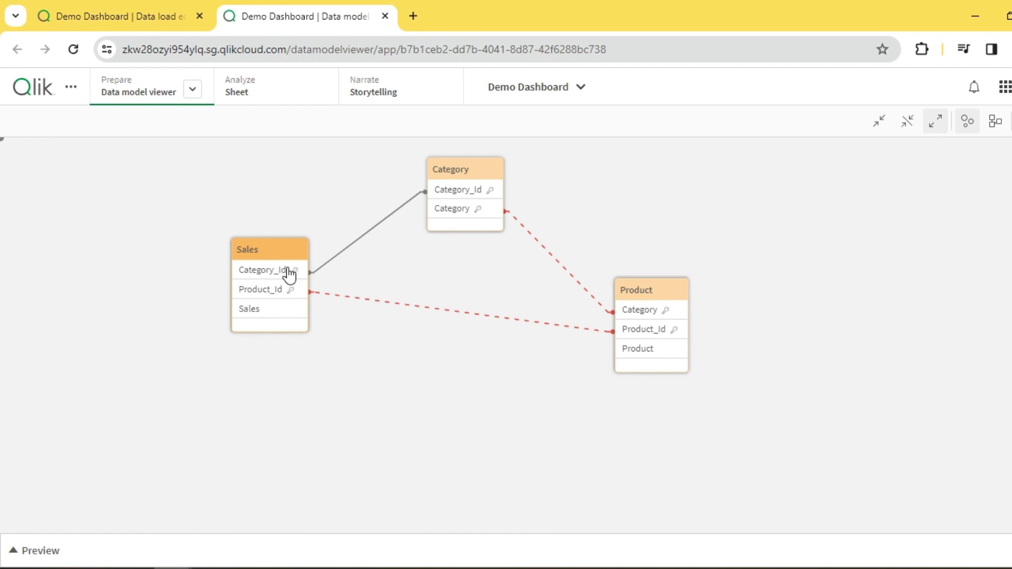
Inspect Sales's Category_Id and Product_Id links and the Category table's shared Category field.
left_click(279, 272)
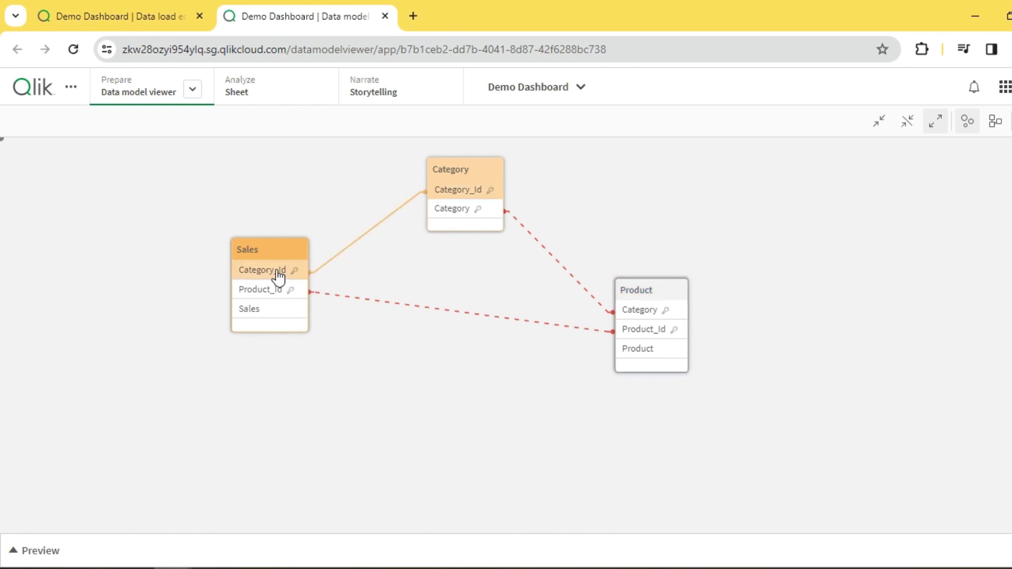
left_click(279, 291)
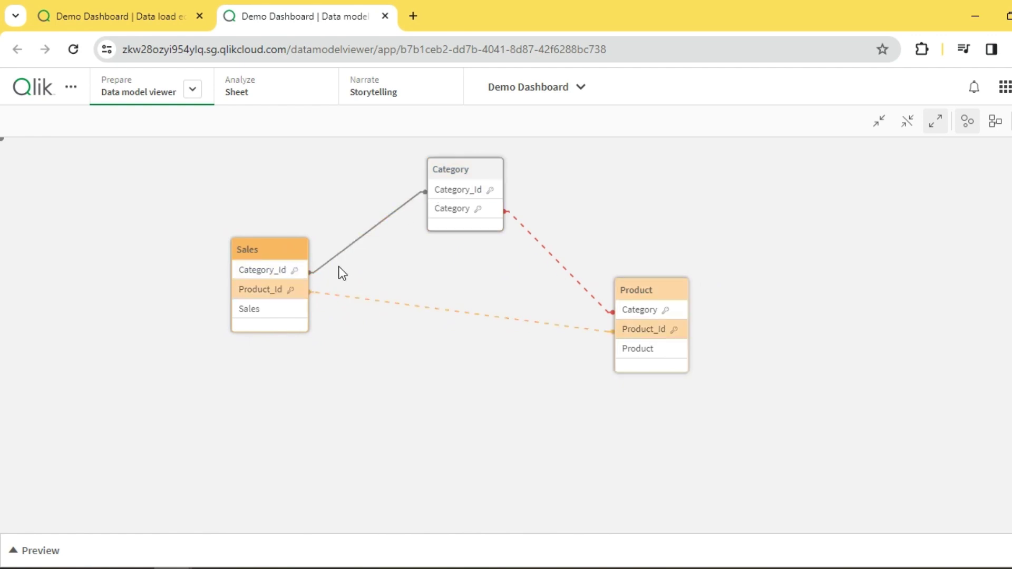
left_click(287, 276)
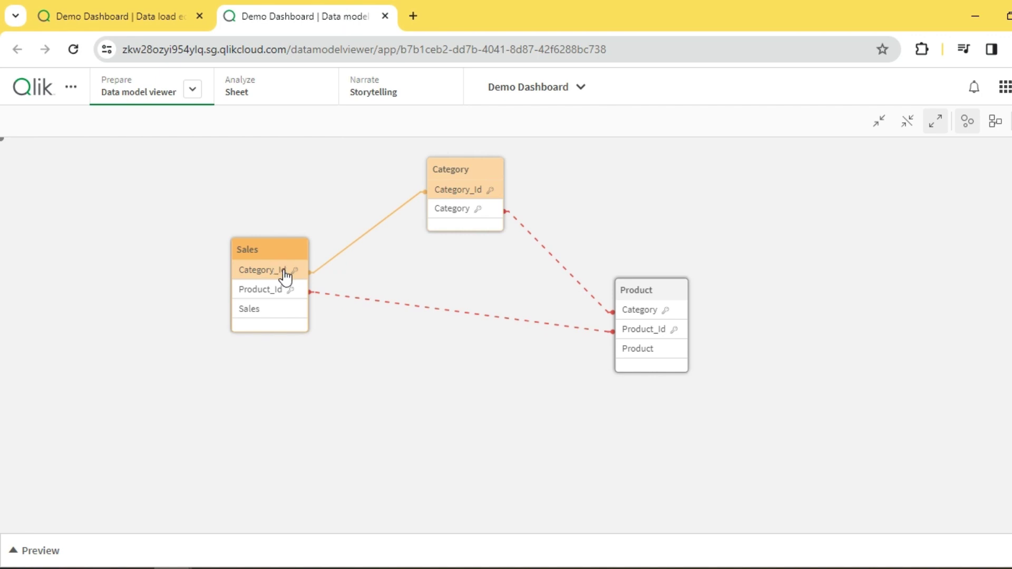
left_click(468, 172)
left_click(478, 209)
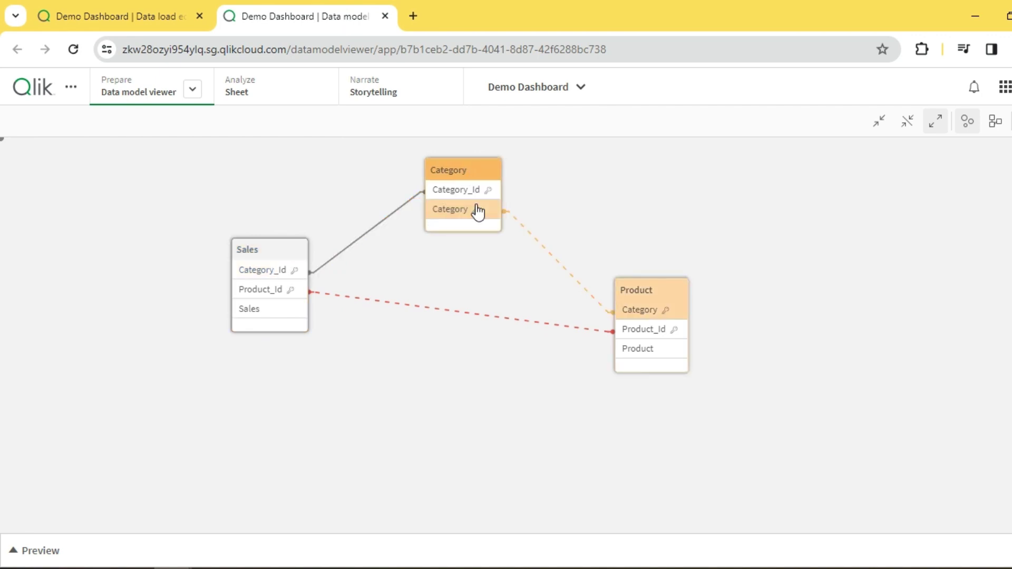
left_click_drag(463, 217, 451, 218)
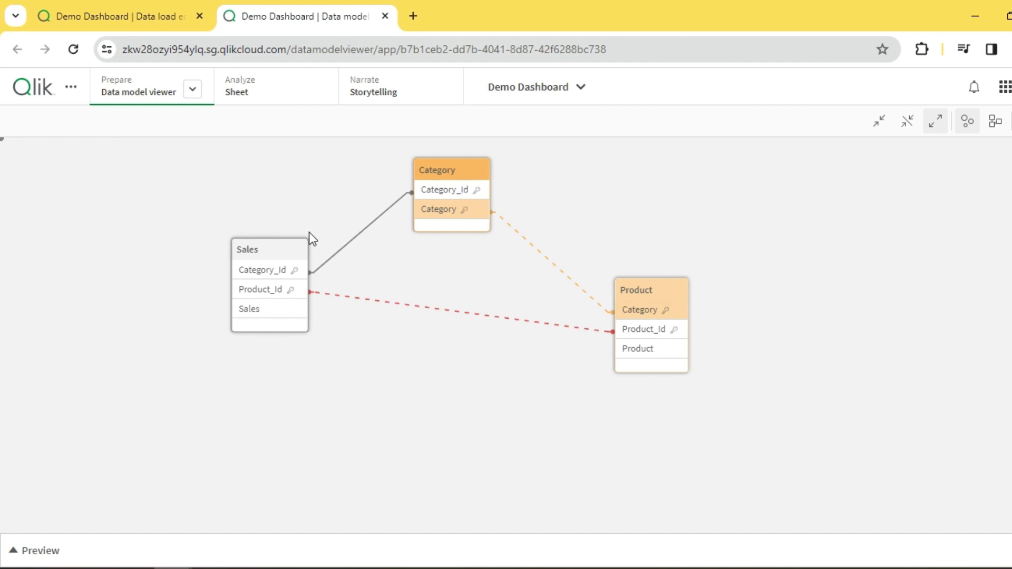
Select Sales to trace Category_Id, then trace Product's Product_Id and Category links.
left_click(280, 249)
left_click(448, 212)
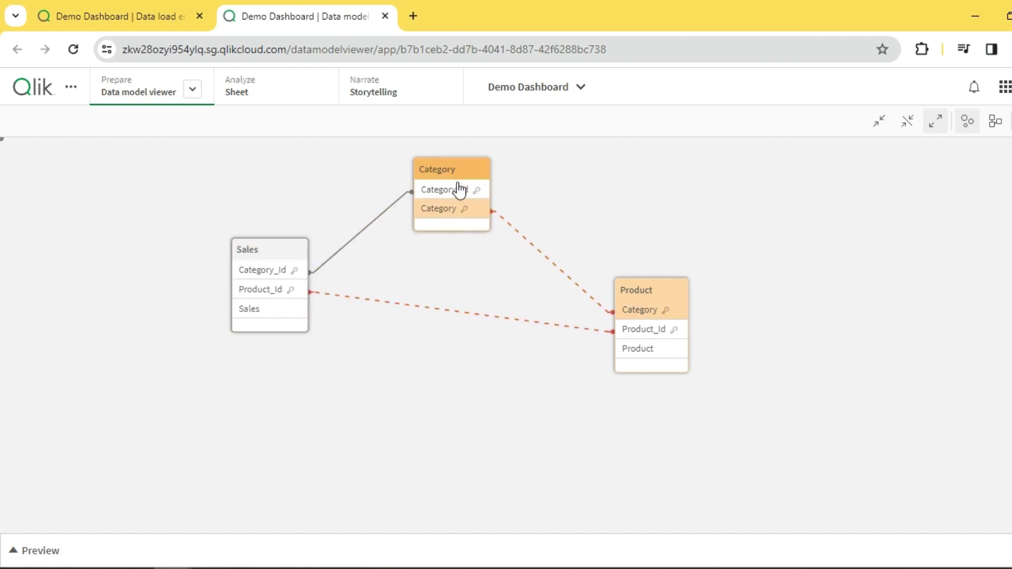
left_click(457, 190)
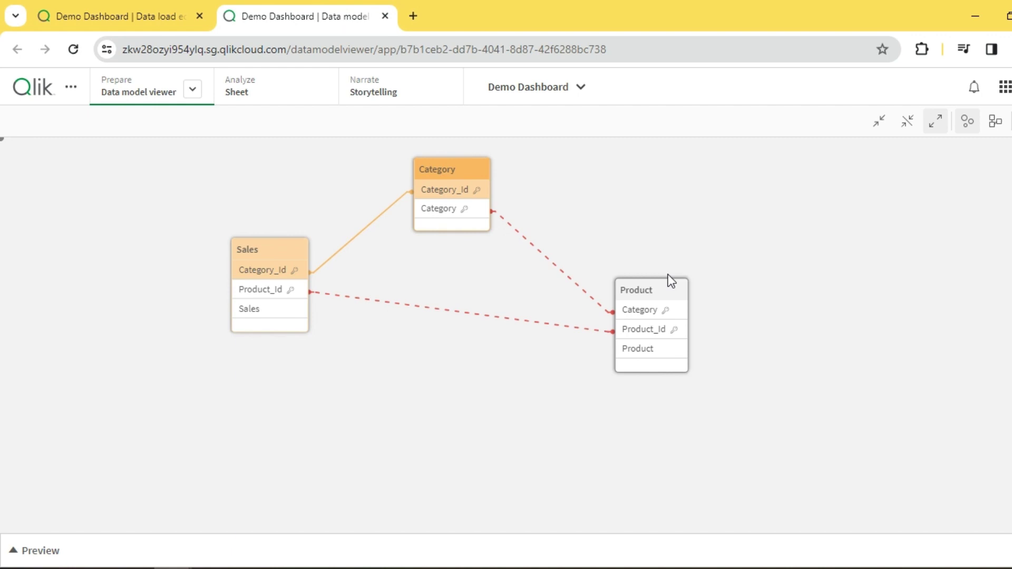
left_click_drag(650, 352, 630, 383)
left_click(628, 382)
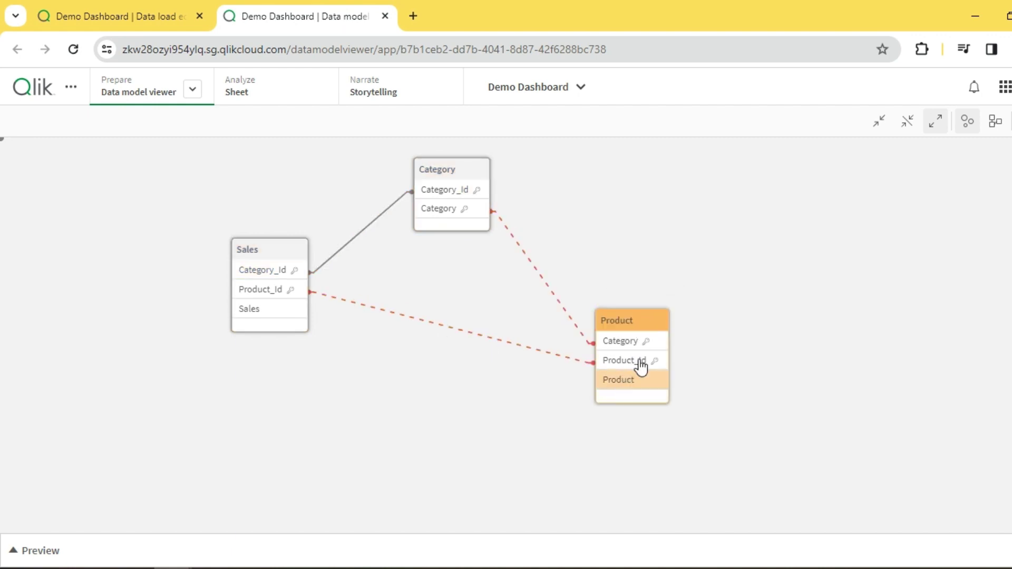
left_click(632, 364)
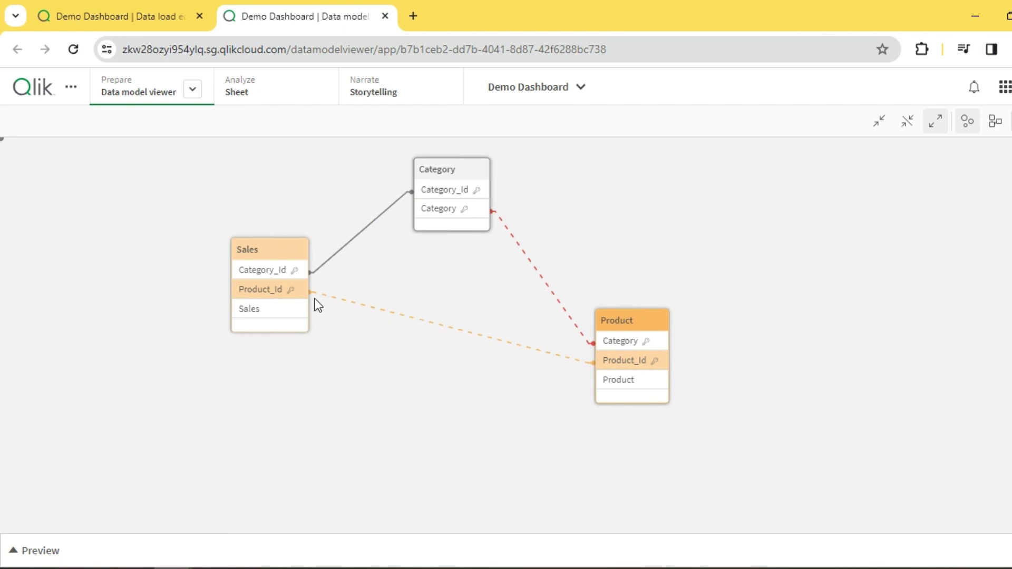
left_click(514, 241)
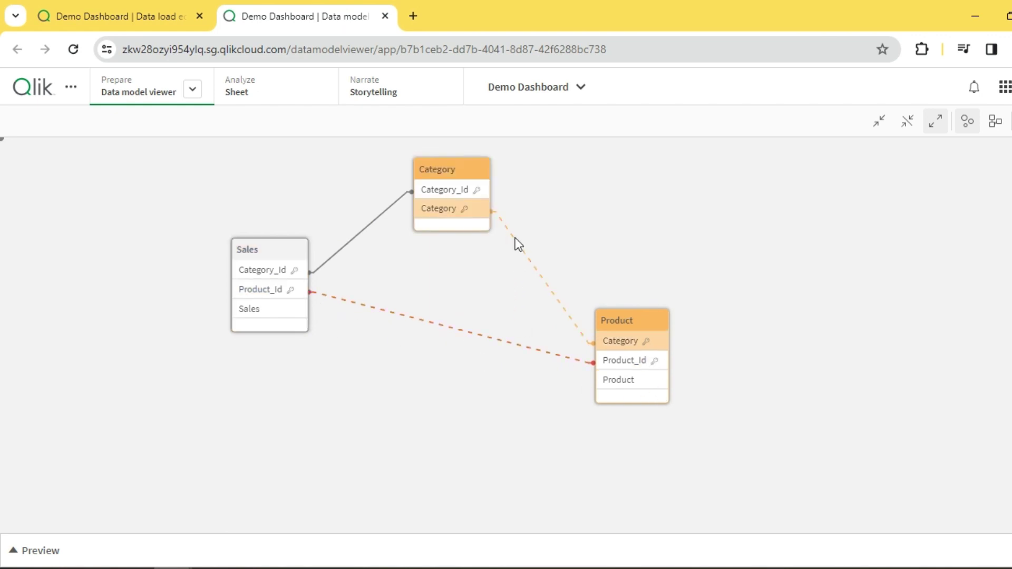
left_click(457, 215)
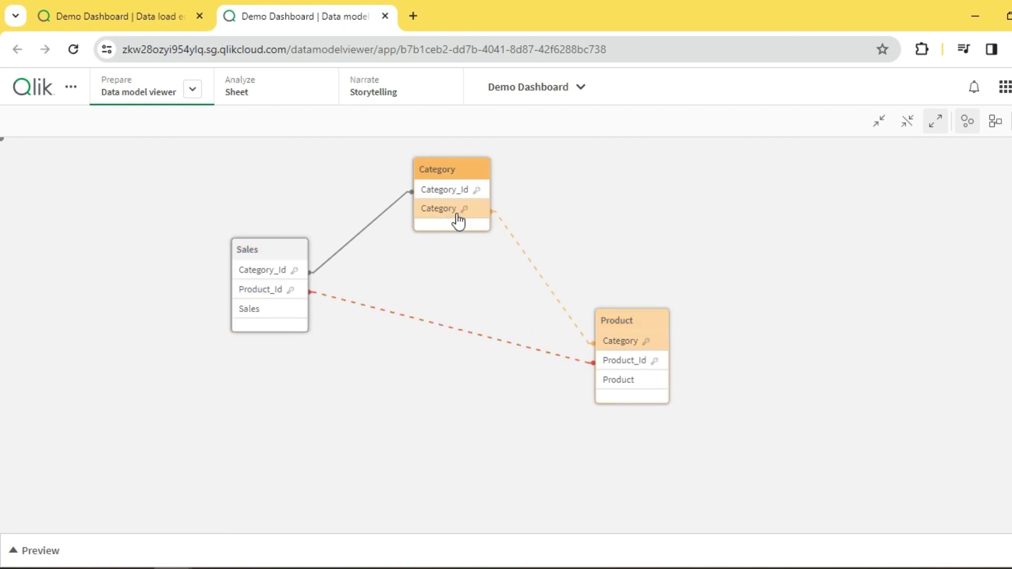
Select the Product table and trace the Category field it shares with the Category table.
left_click(615, 344)
left_click_drag(633, 323, 636, 326)
left_click(636, 326)
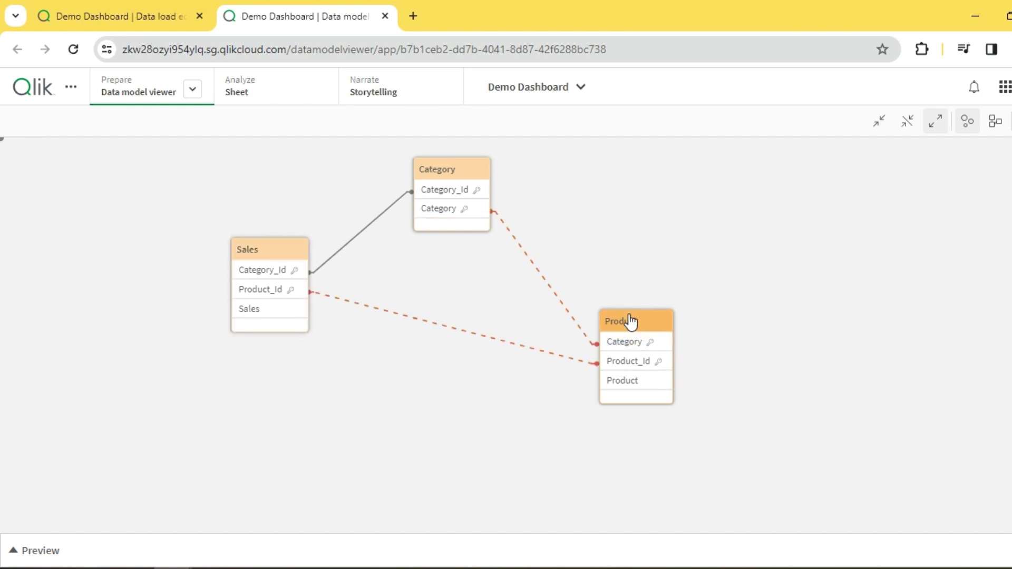
left_click(436, 211)
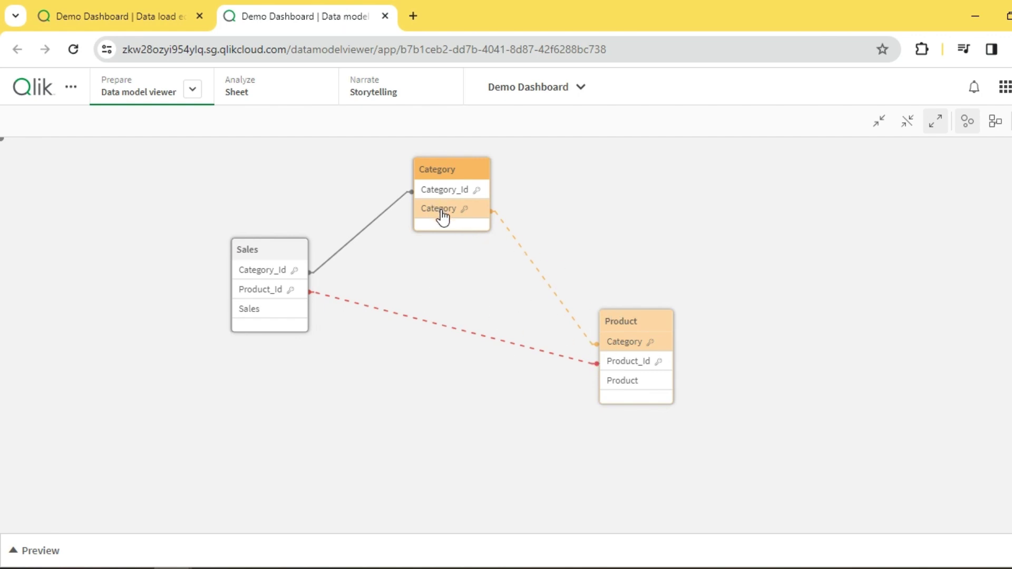
left_click(294, 252)
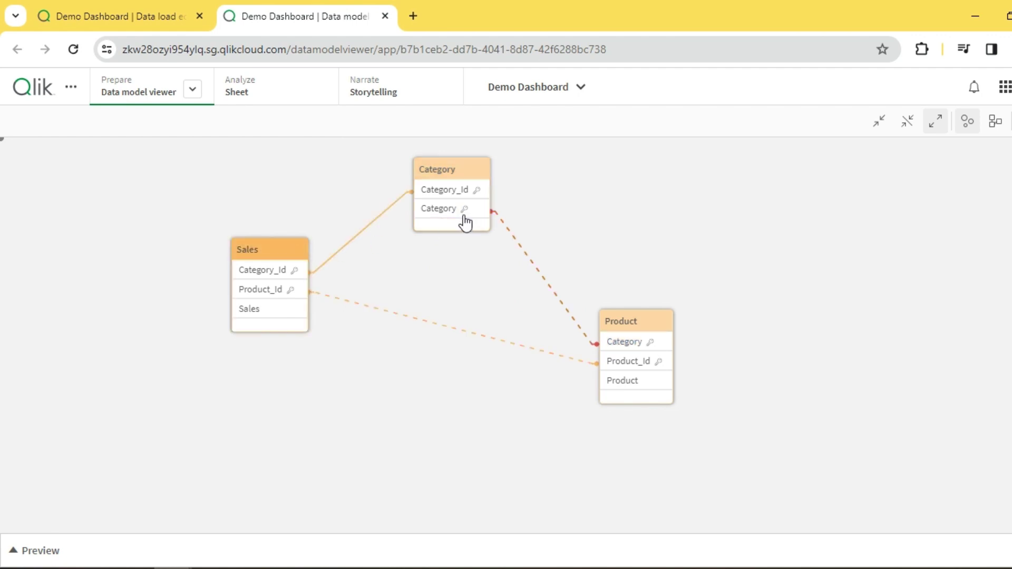
left_click(453, 209)
left_click(451, 191)
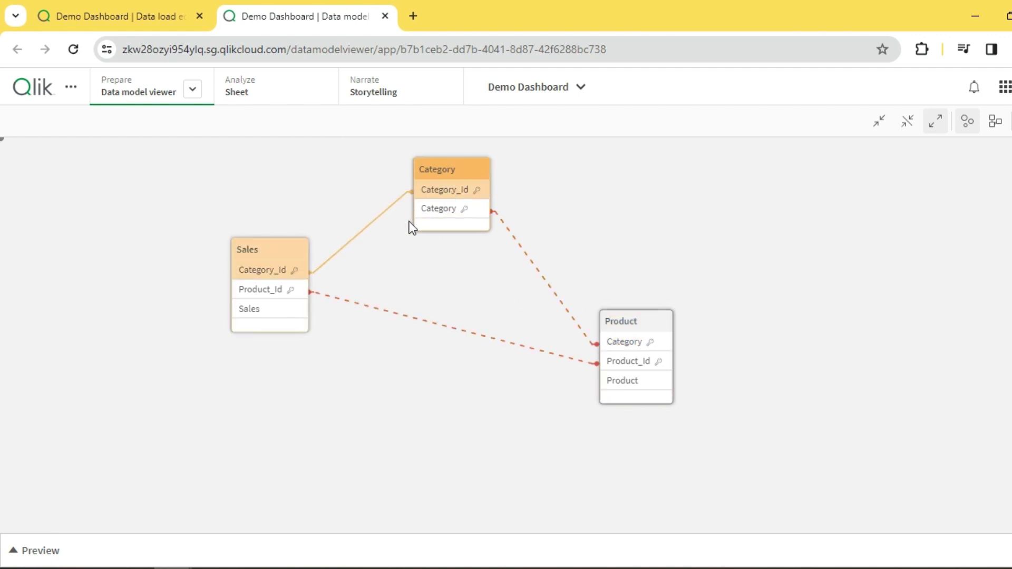
left_click(436, 211)
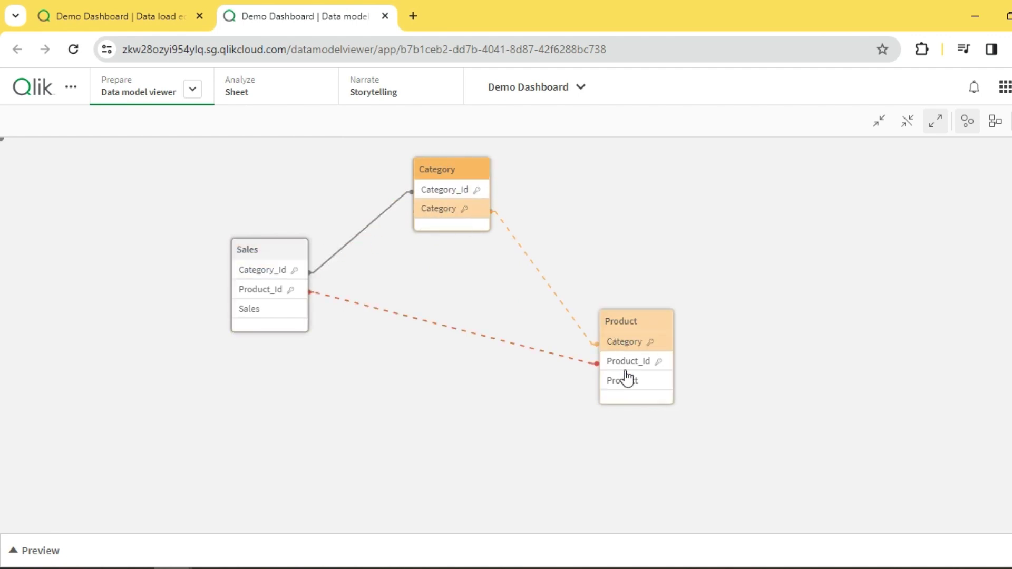
Trace Product's Category field and its Product_Id link back to Sales.
left_click(614, 342)
left_click(626, 362)
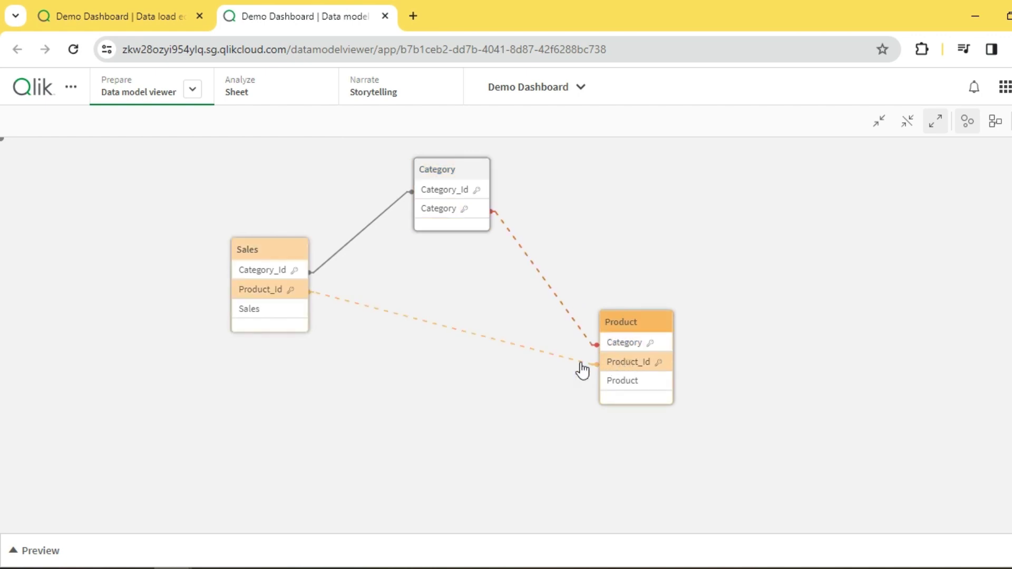
left_click(626, 348)
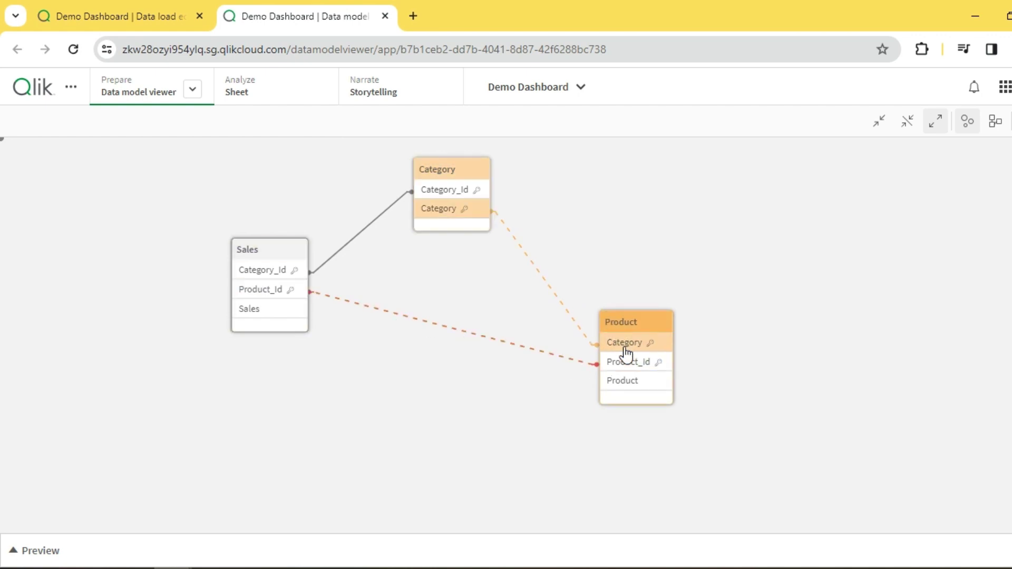
left_click(626, 363)
left_click(452, 211)
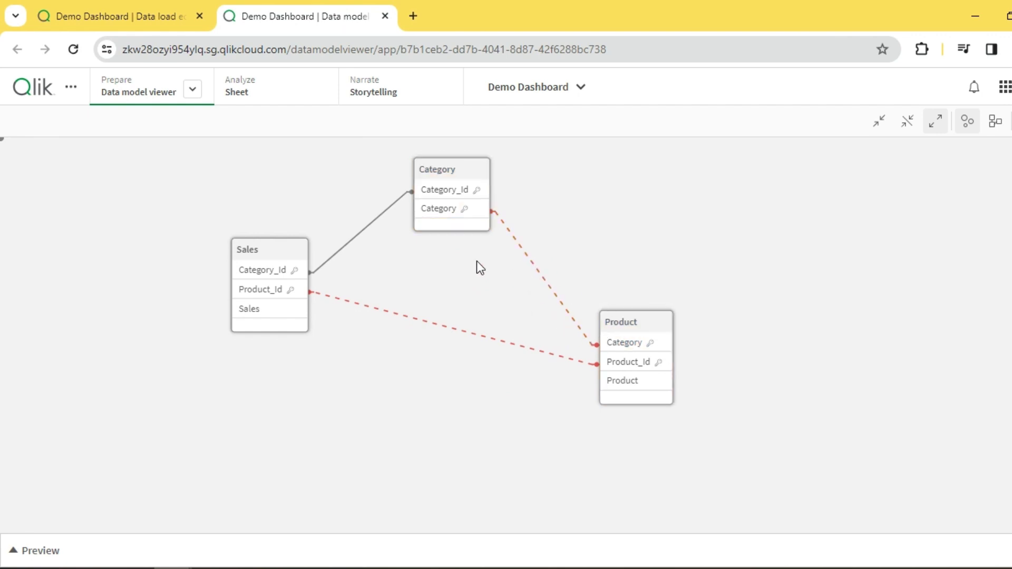
Recheck the Category and Product tables' links, confirming the circular Category link to Product.
left_click(452, 170)
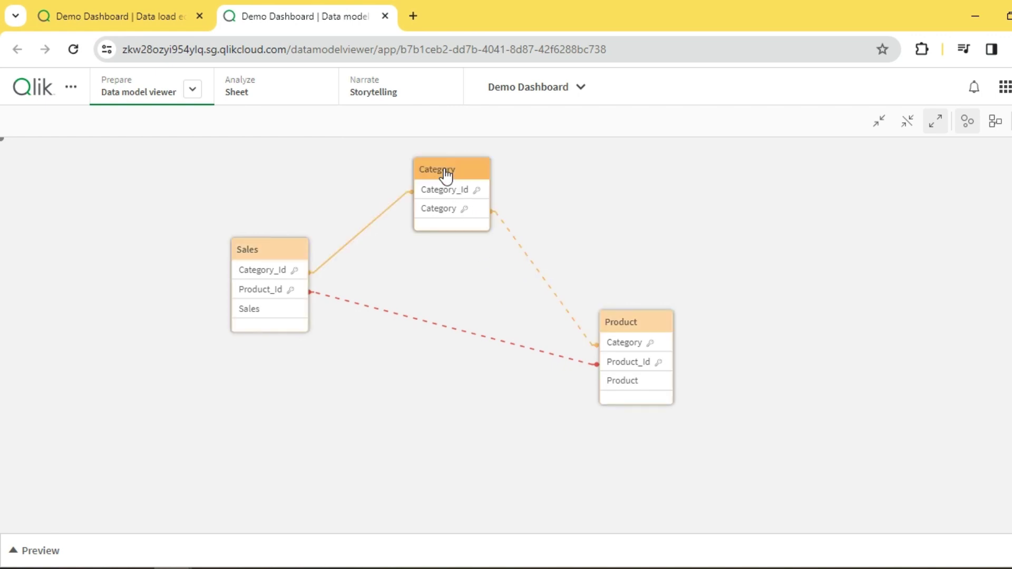
left_click(441, 208)
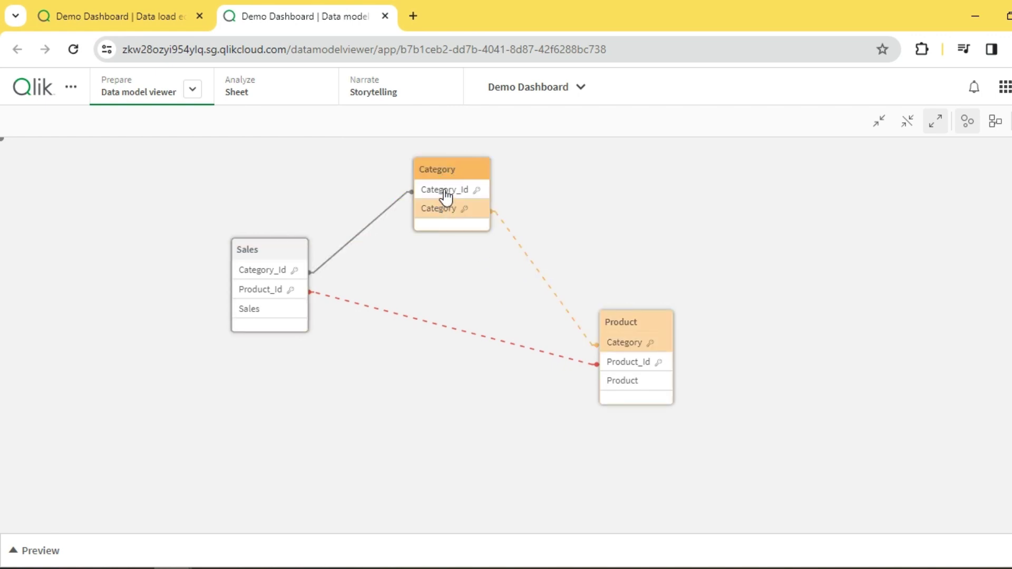
left_click(437, 194)
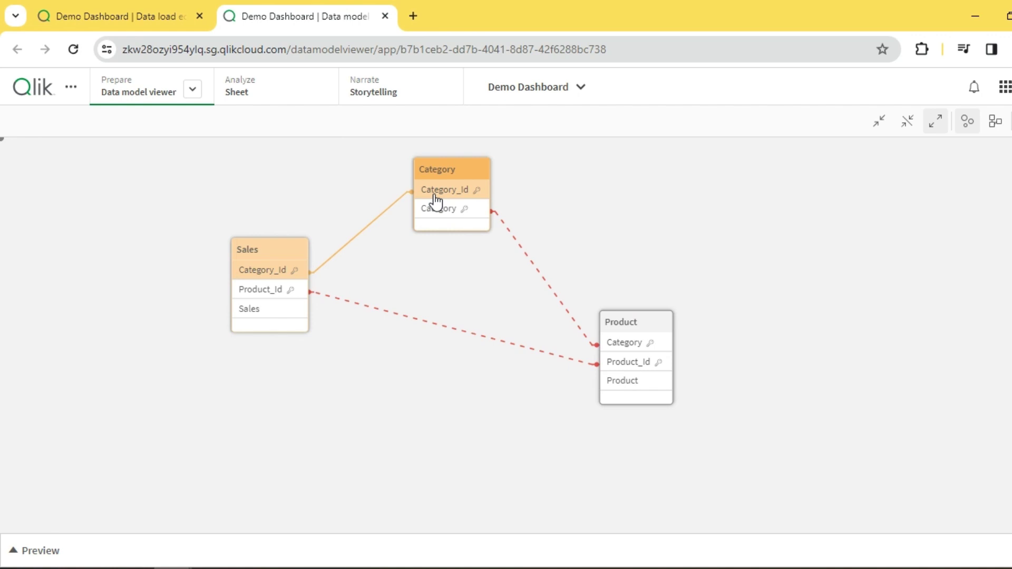
left_click(628, 324)
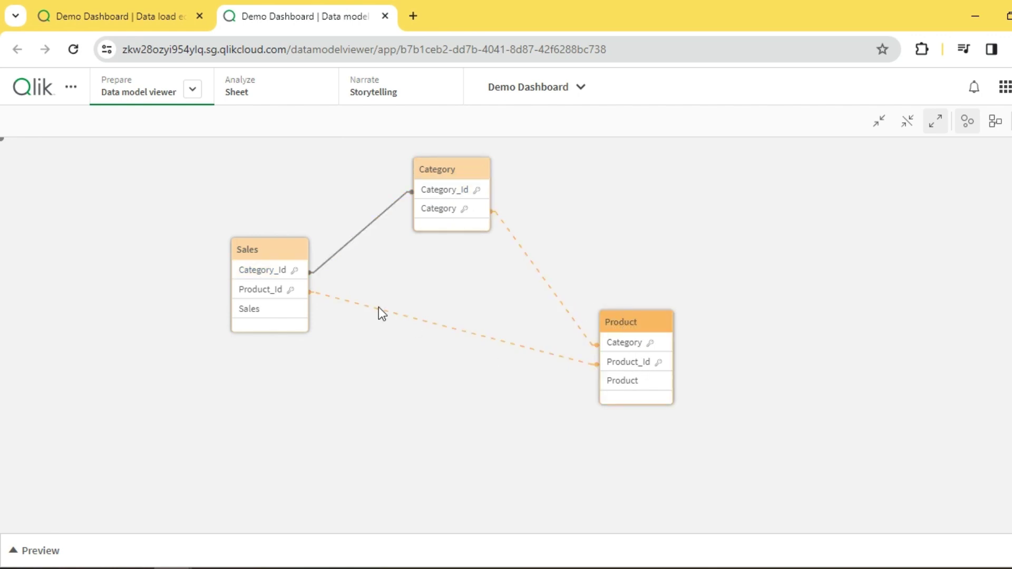
left_click(635, 363)
left_click(527, 264)
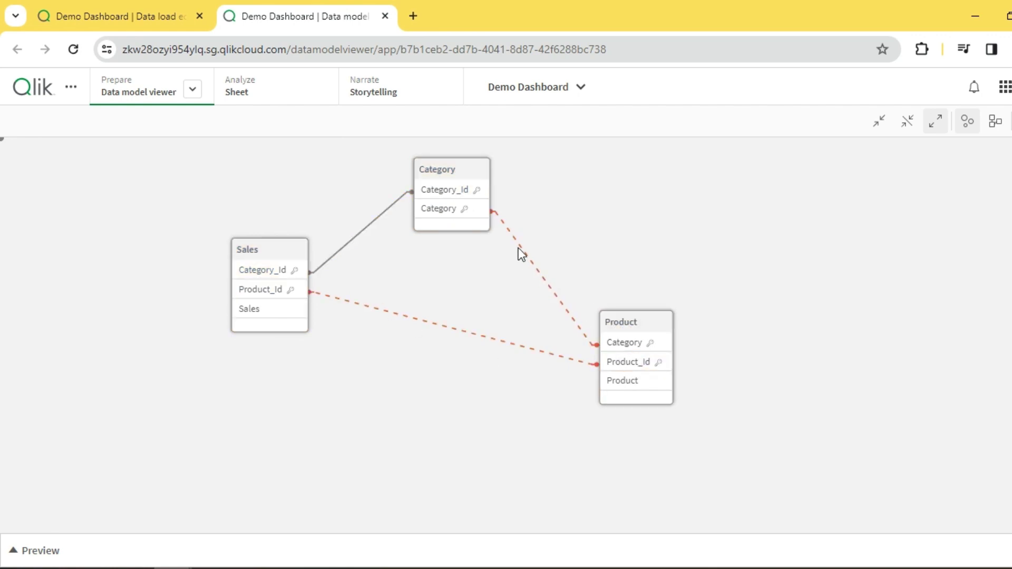
left_click(465, 212)
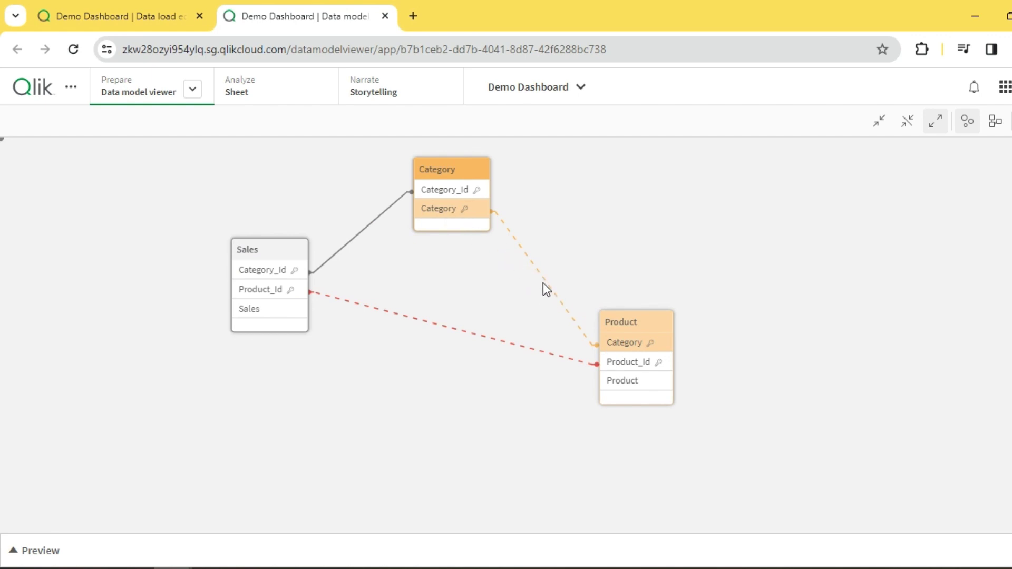
left_click(637, 346)
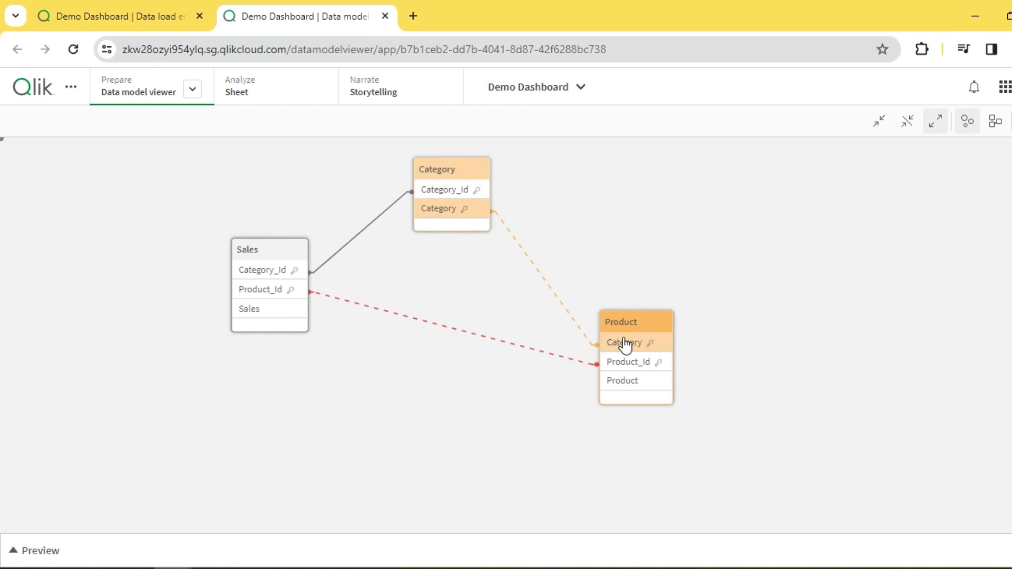
Comment out the Category field in the Product load with // to break the loop.
left_click(134, 24)
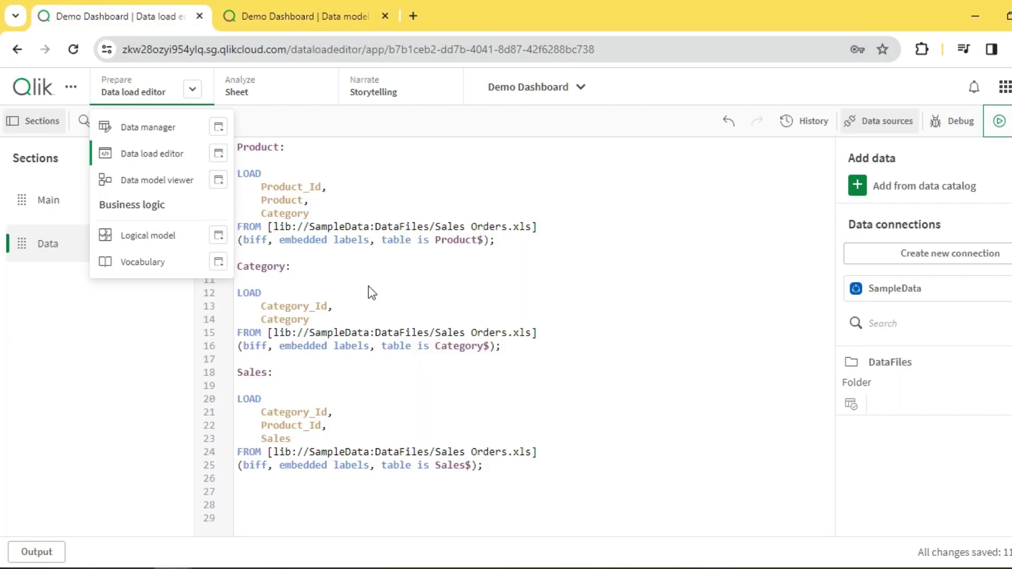
left_click(263, 214)
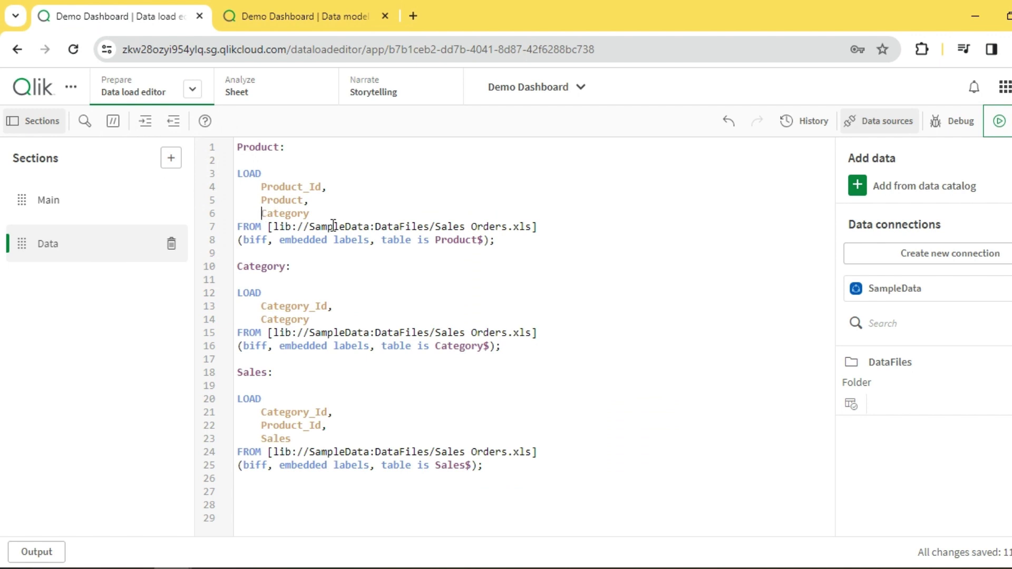
type("//")
left_click(331, 199)
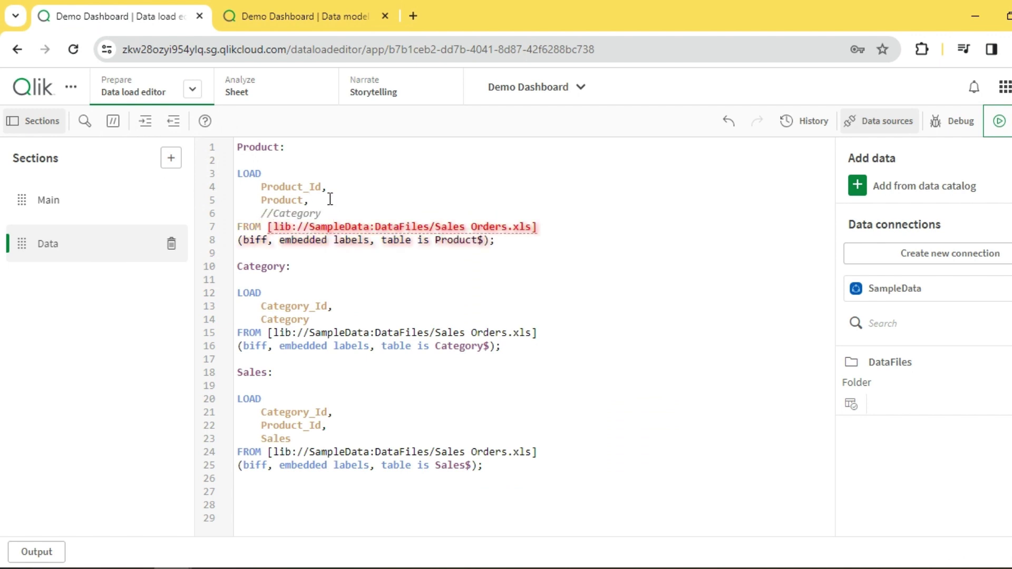
left_click_drag(304, 200, 262, 187)
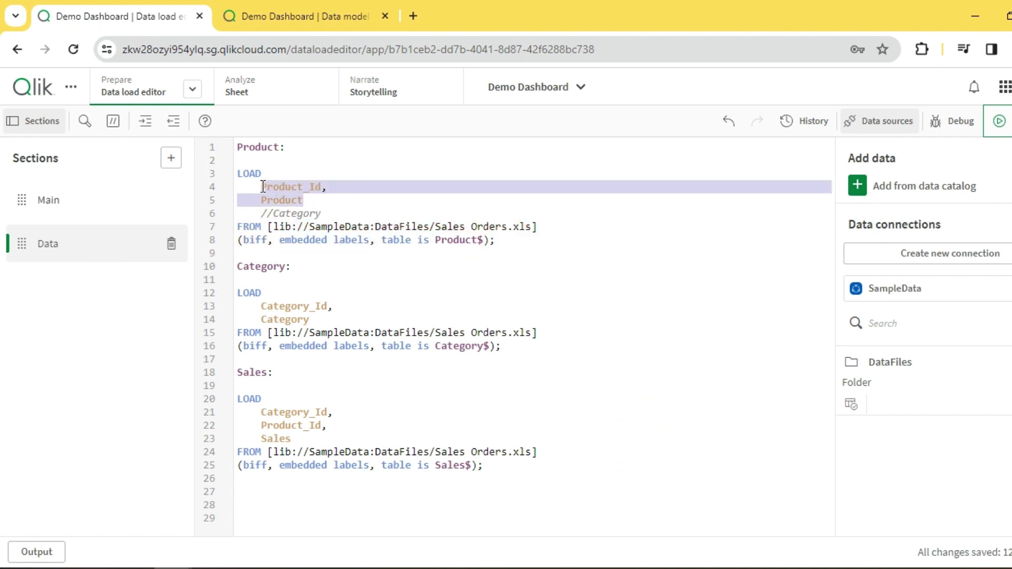
left_click_drag(324, 320, 253, 306)
left_click(373, 307)
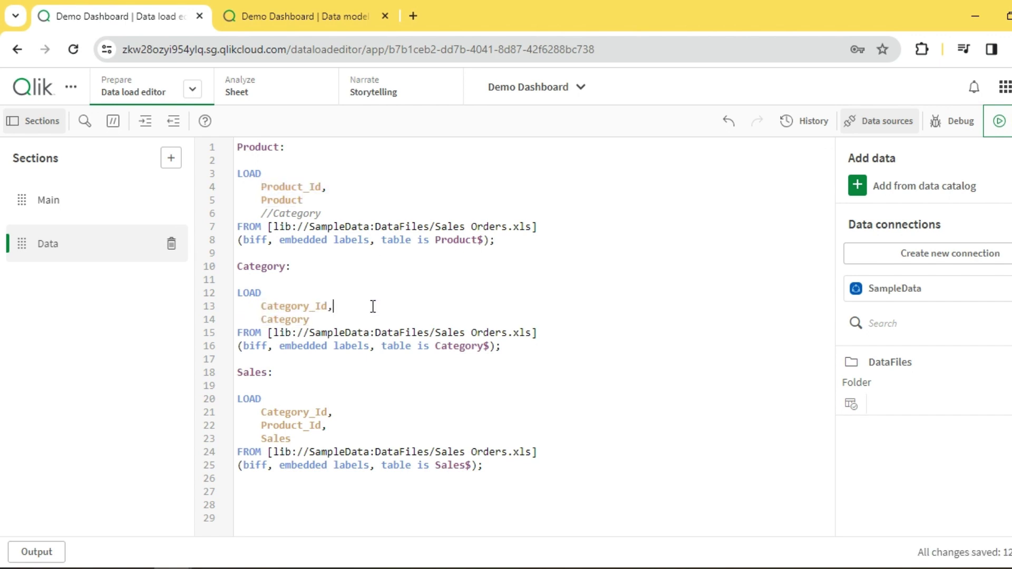
left_click(322, 321)
double_click(278, 320)
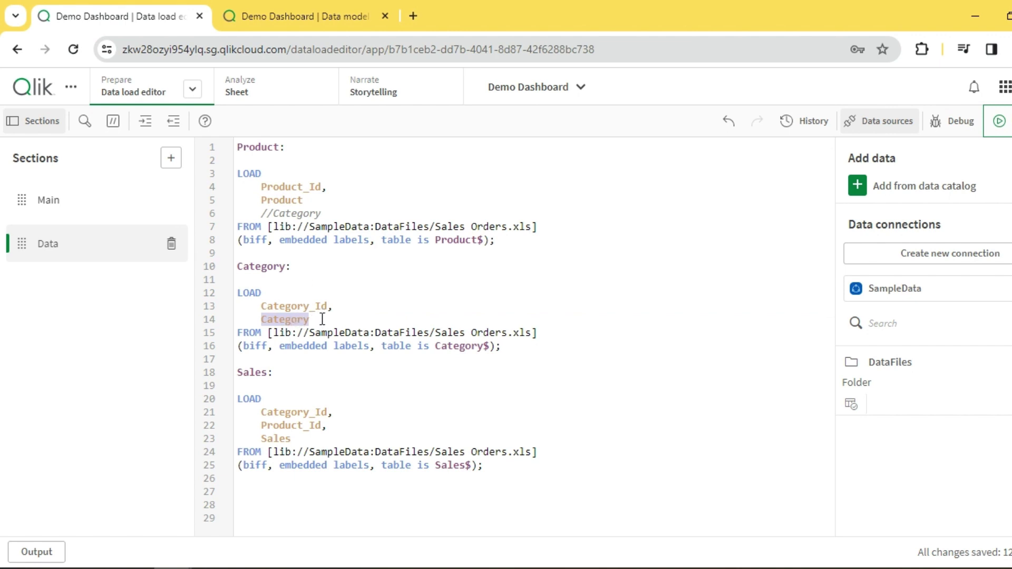
double_click(291, 201)
left_click(316, 200)
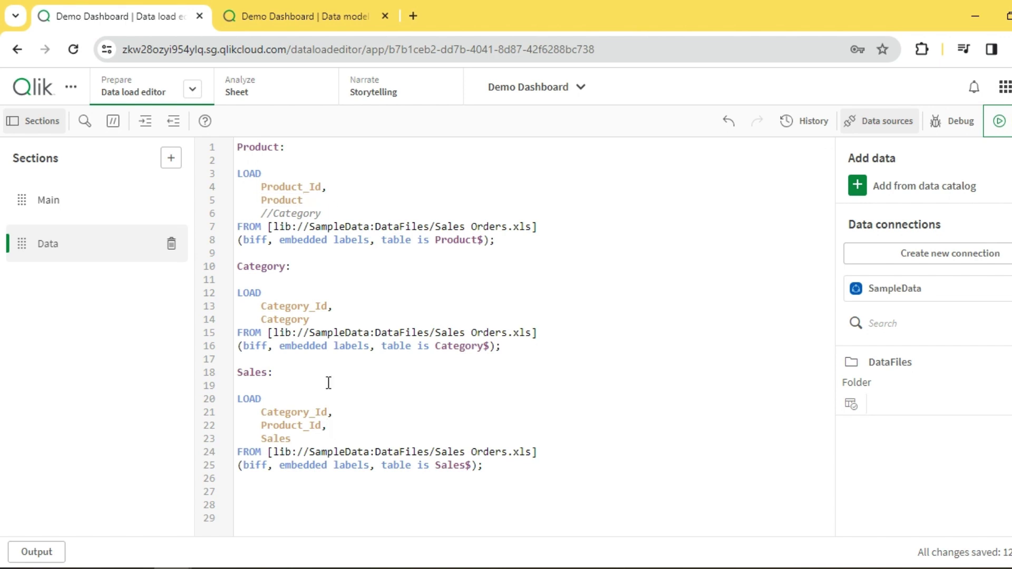
Reload the data with Ctrl+Enter and return to the data model viewer.
left_click_drag(245, 385, 284, 422)
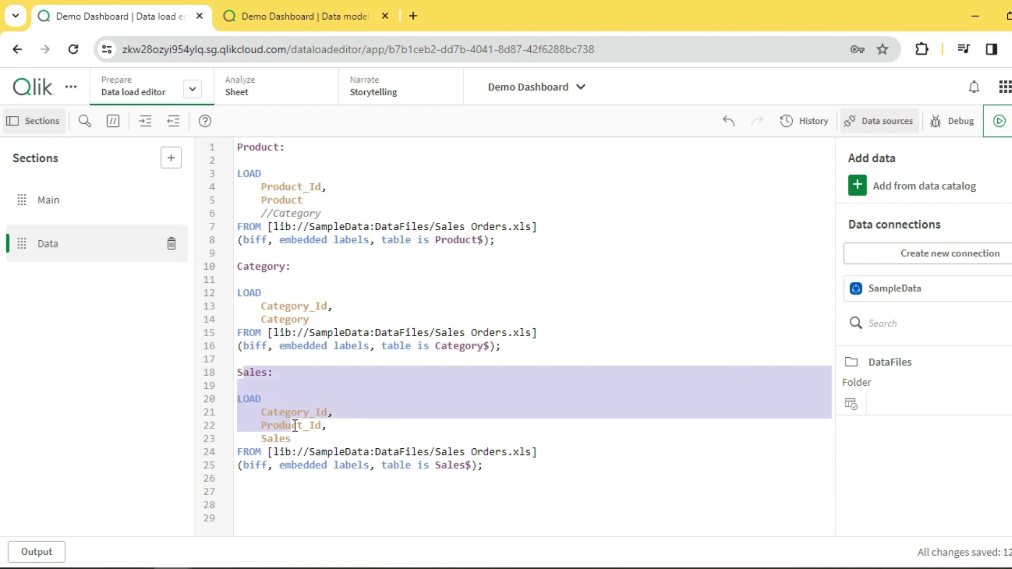
left_click(311, 425)
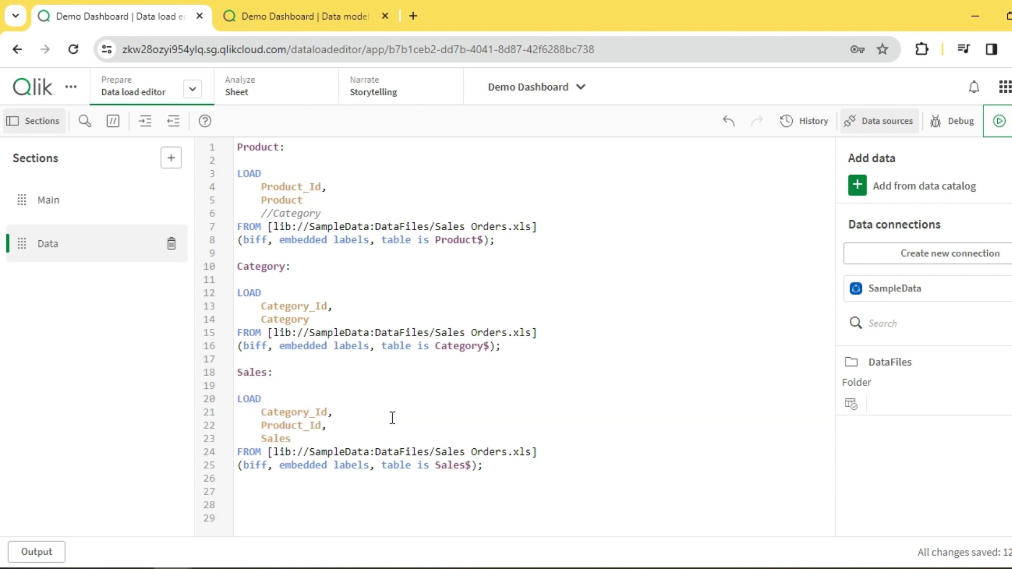
key("ctrl+Return")
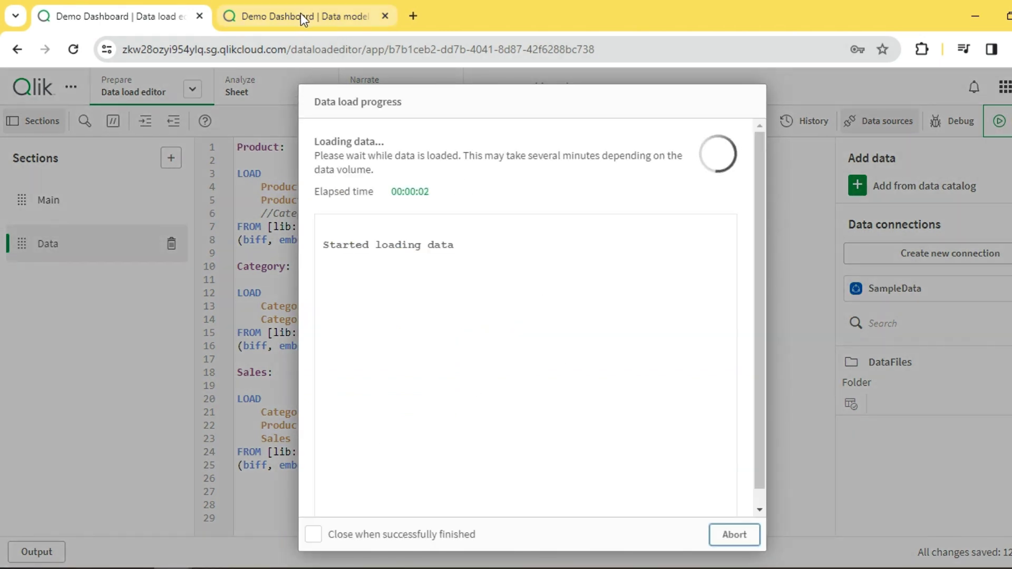
mouse_move(300, 14)
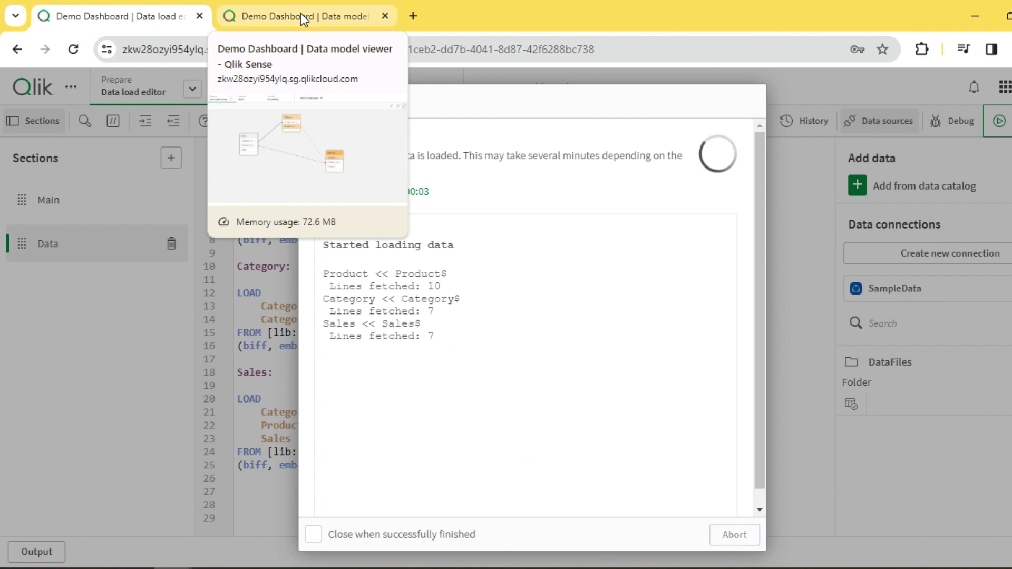
left_click(300, 14)
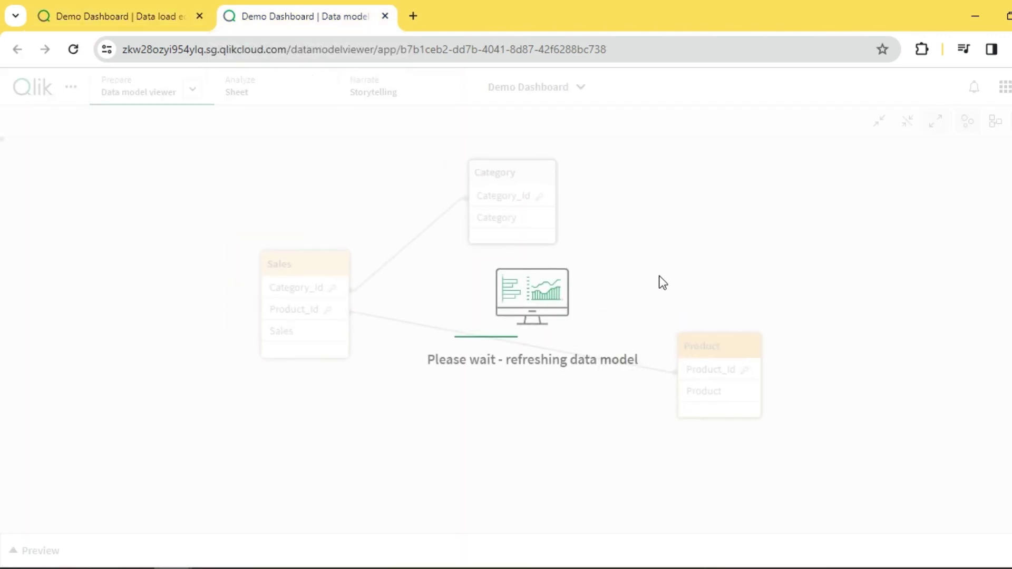
Arrange the Category and Product tables around Sales and highlight Sales's links.
left_click_drag(748, 363, 578, 353)
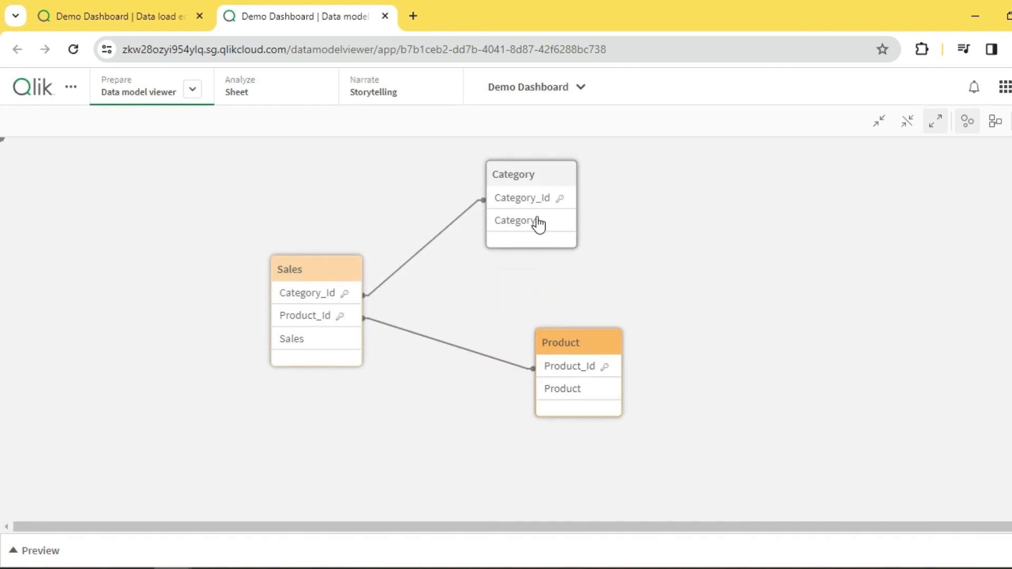
left_click_drag(531, 185, 598, 189)
left_click_drag(583, 353, 575, 376)
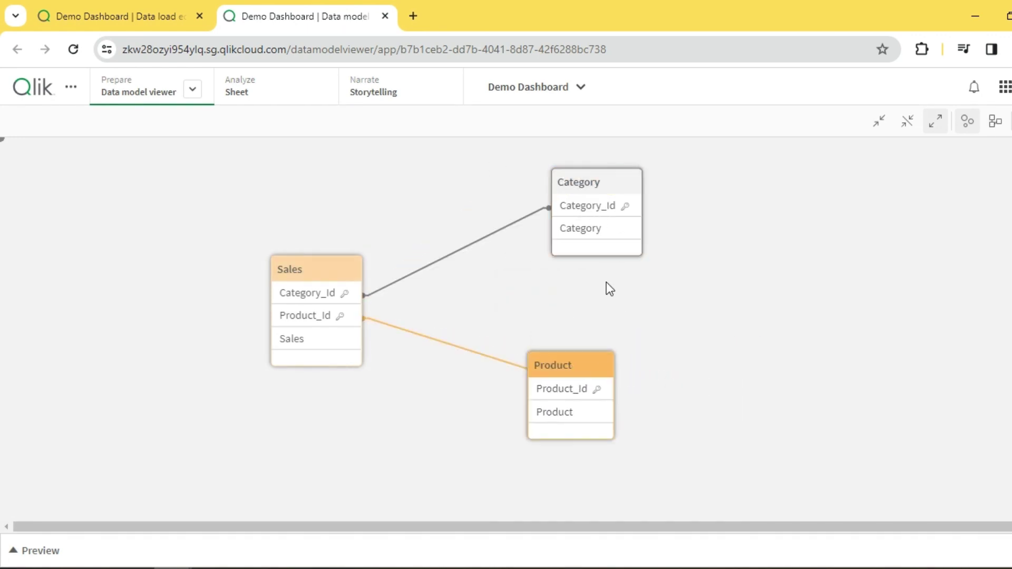
left_click(592, 190)
left_click(320, 274)
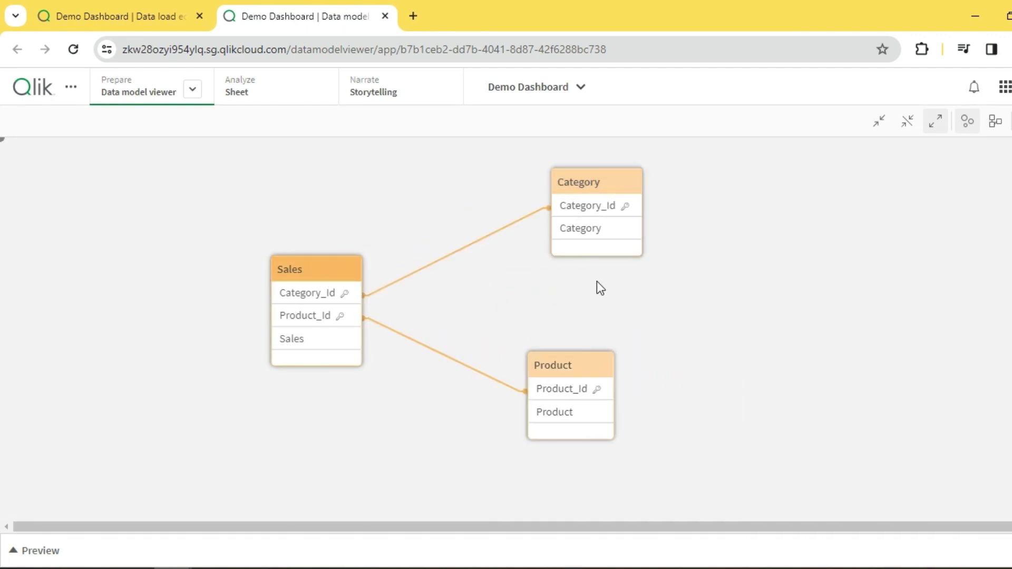
left_click(505, 293)
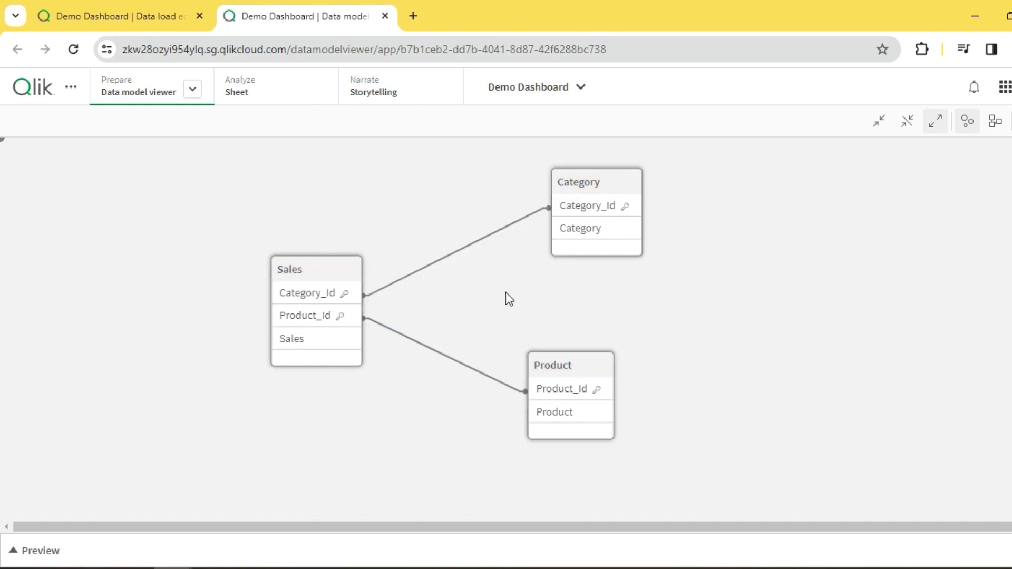
left_click_drag(580, 192, 549, 188)
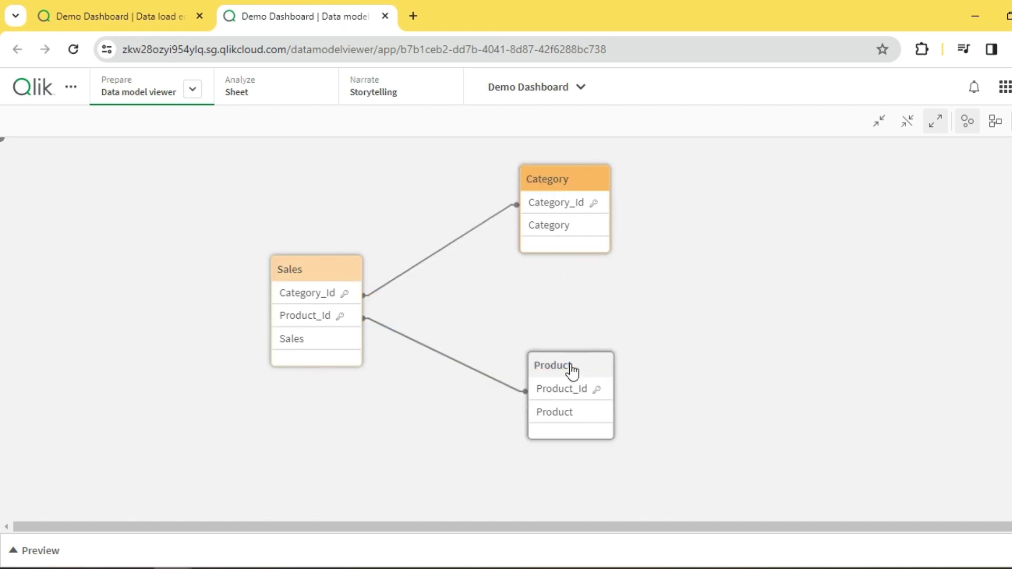
left_click_drag(570, 365, 536, 365)
left_click(635, 352)
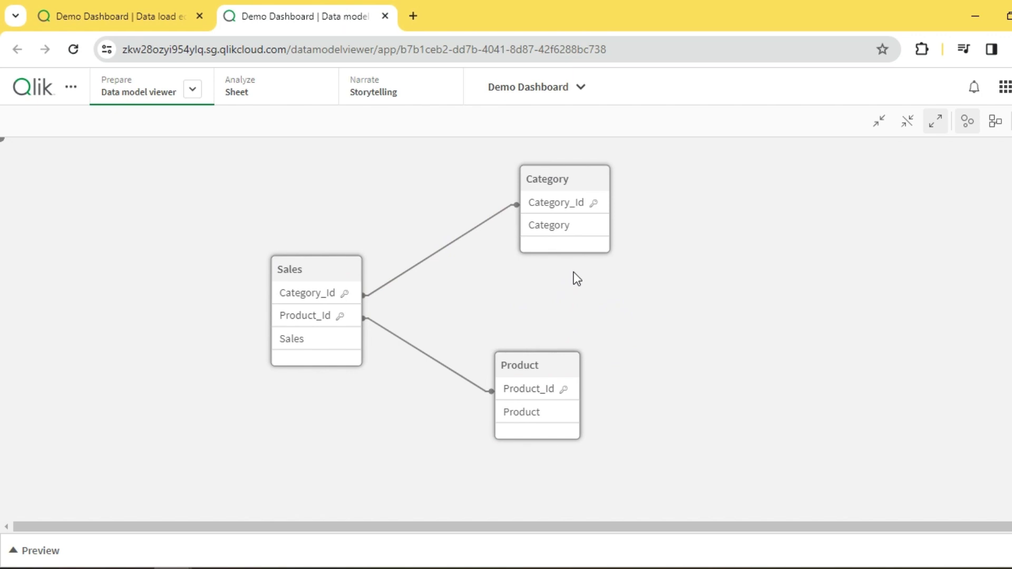
Check each table's links, confirming Sales joins Category by Category_Id and Product by Product_Id with no loop.
left_click_drag(556, 182, 525, 191)
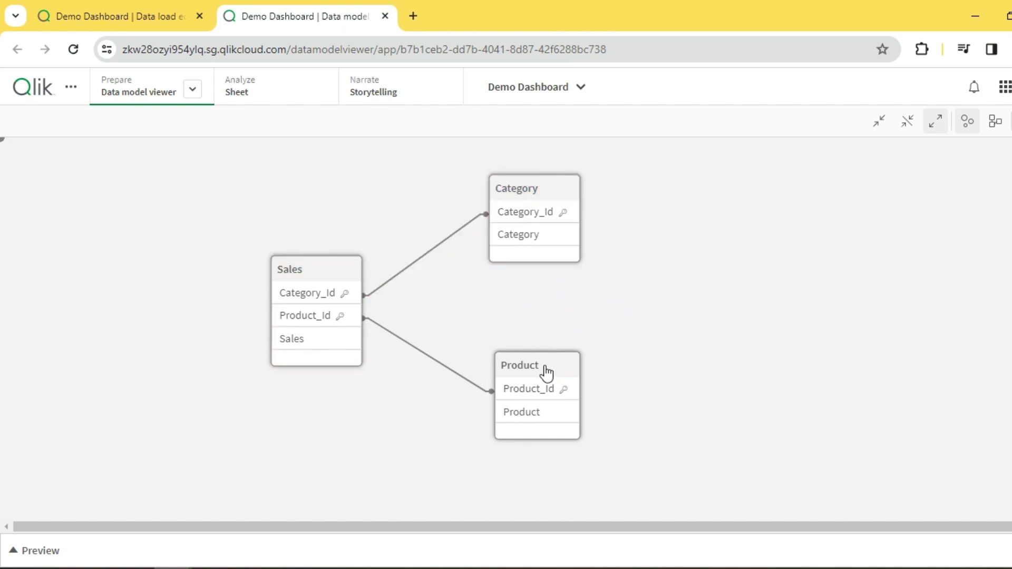
left_click_drag(543, 372, 547, 390)
left_click(324, 264)
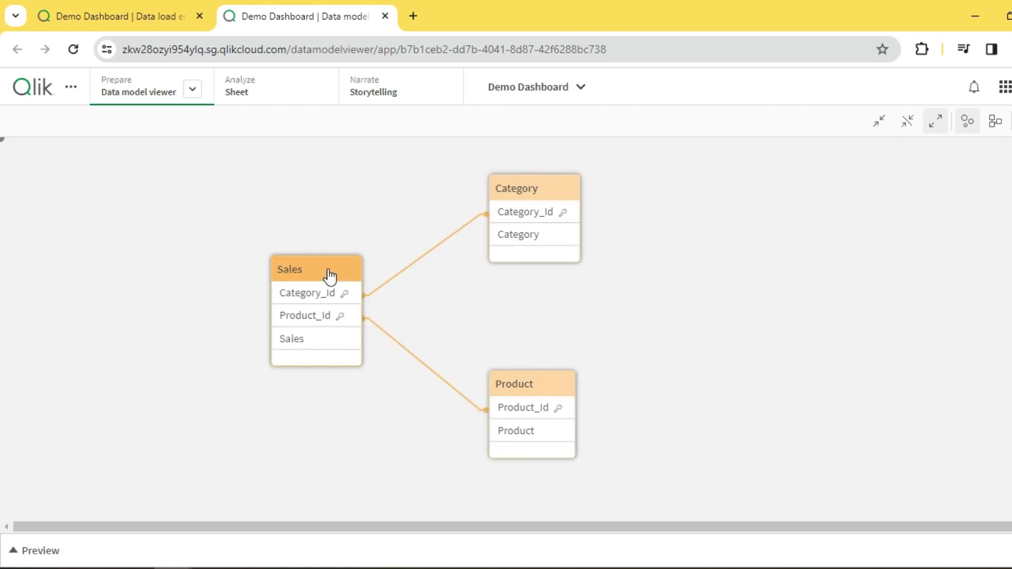
left_click(515, 201)
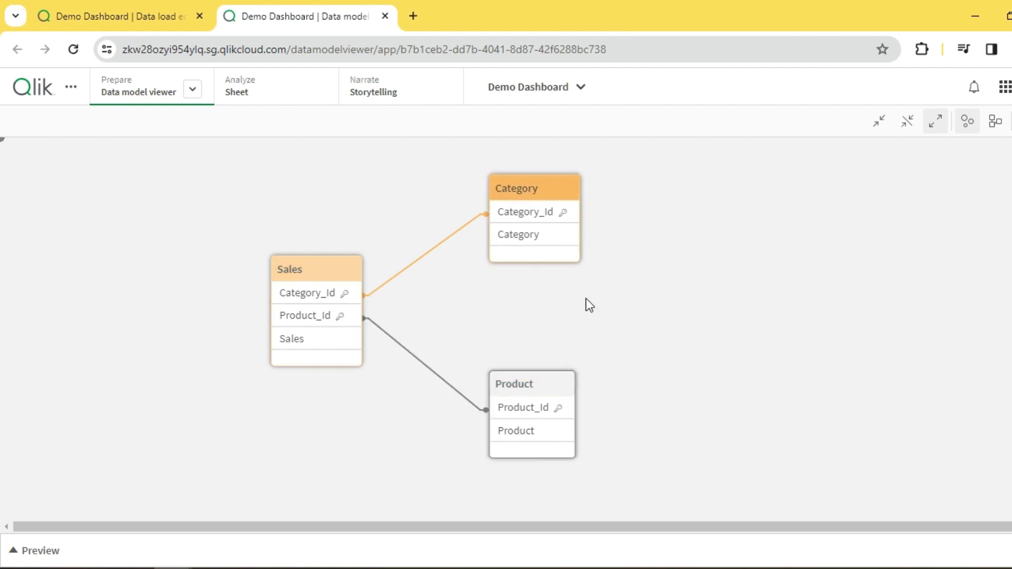
left_click(583, 315)
left_click(537, 387)
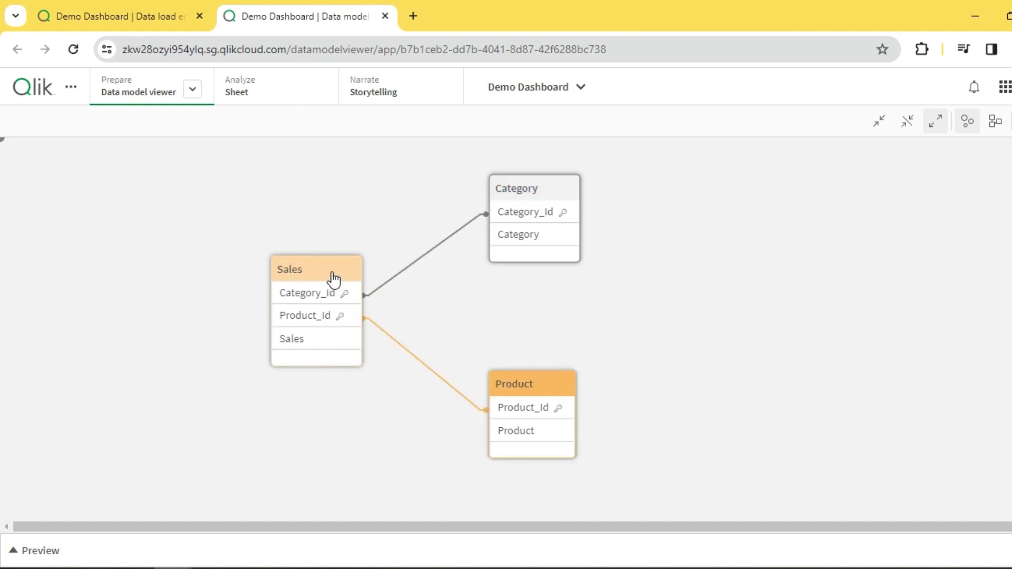
left_click_drag(330, 274, 327, 264)
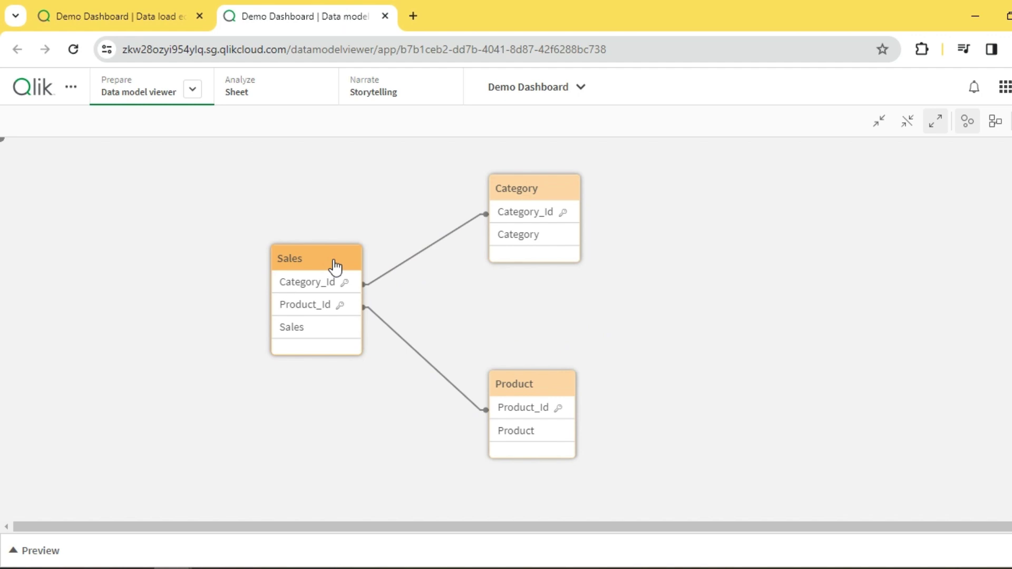
left_click_drag(542, 193, 543, 198)
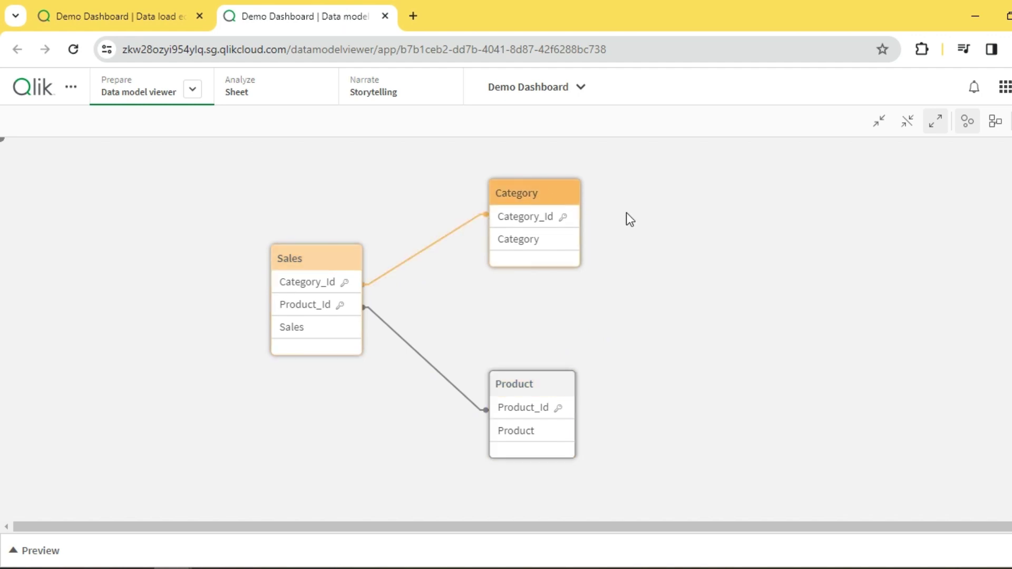
left_click(632, 218)
Close the finished load summary in the data load editor.
left_click(140, 21)
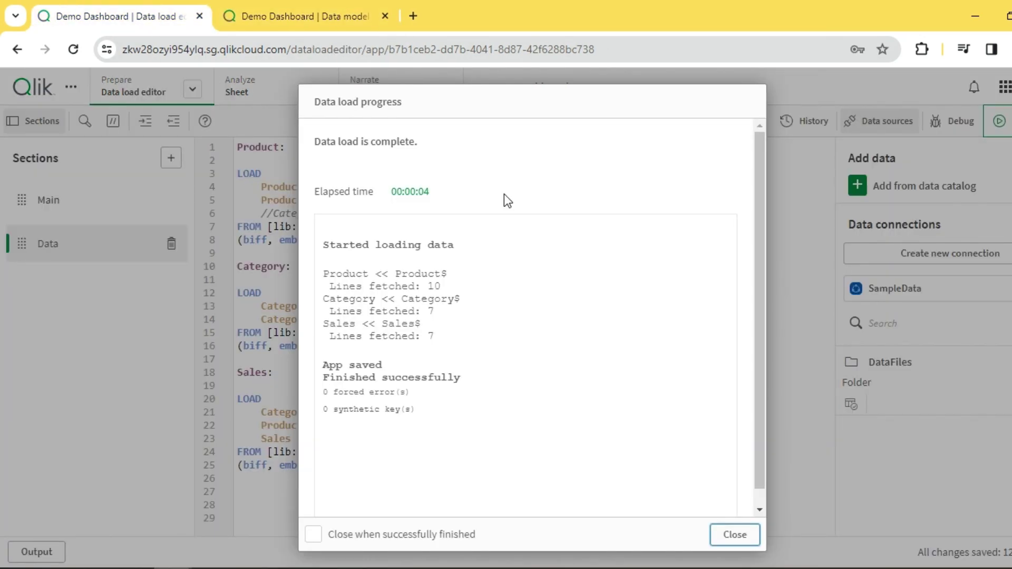
left_click(735, 535)
left_click(505, 285)
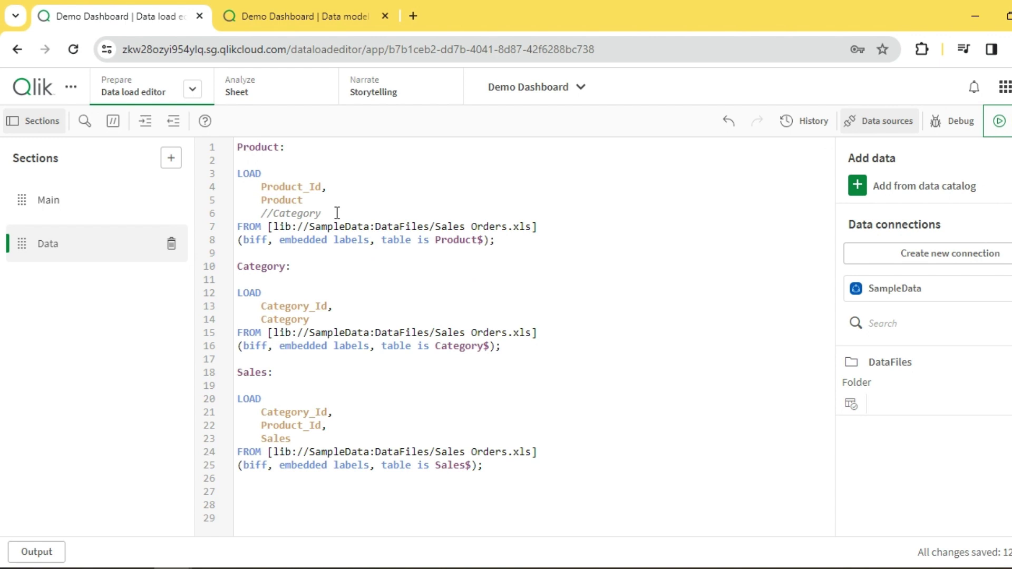
Select the commented-out //Category field on line 6 of the Product load.
double_click(301, 213)
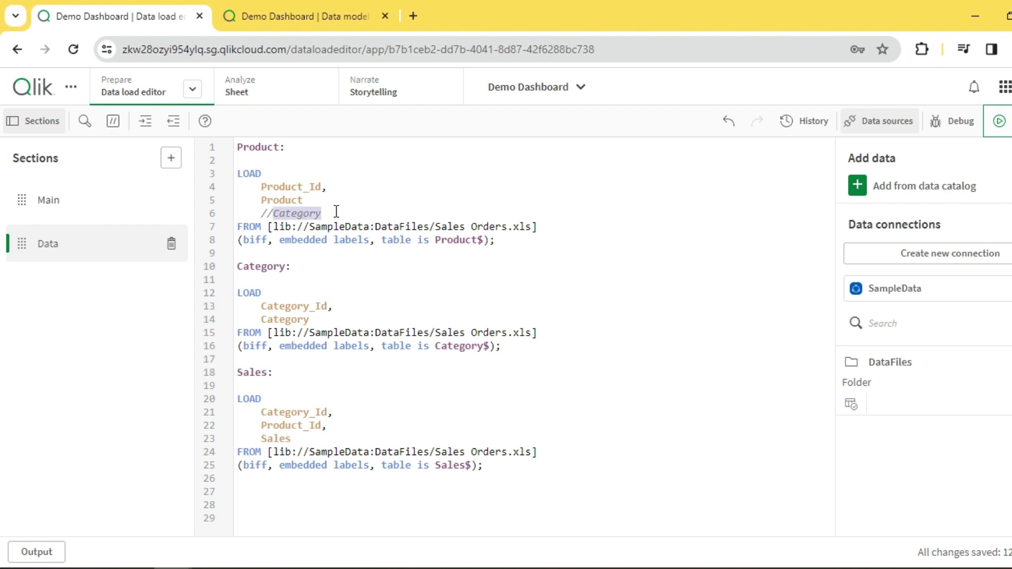
left_click(336, 211)
left_click_drag(329, 211, 246, 210)
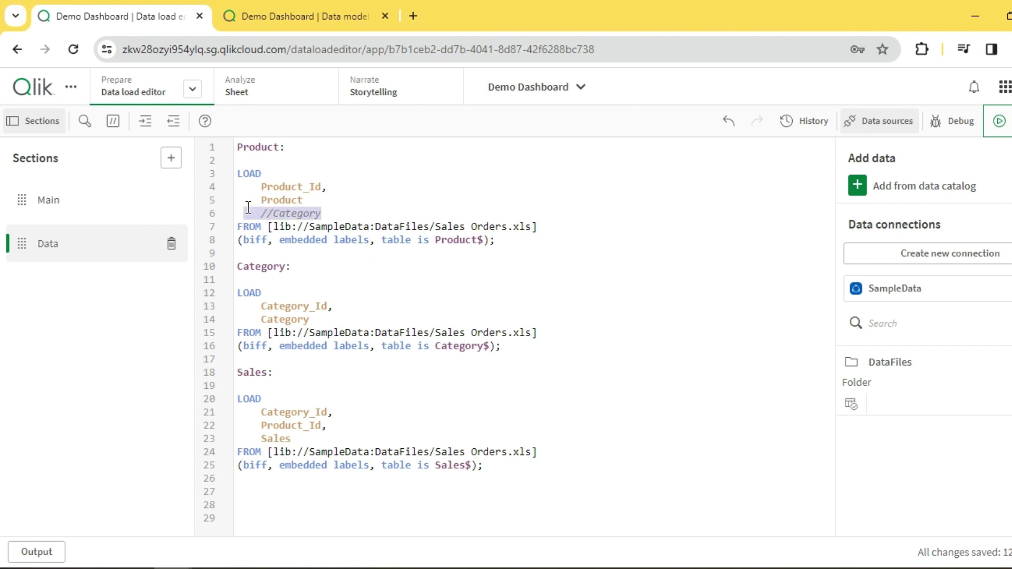
left_click(349, 211)
double_click(318, 213)
left_click(335, 212)
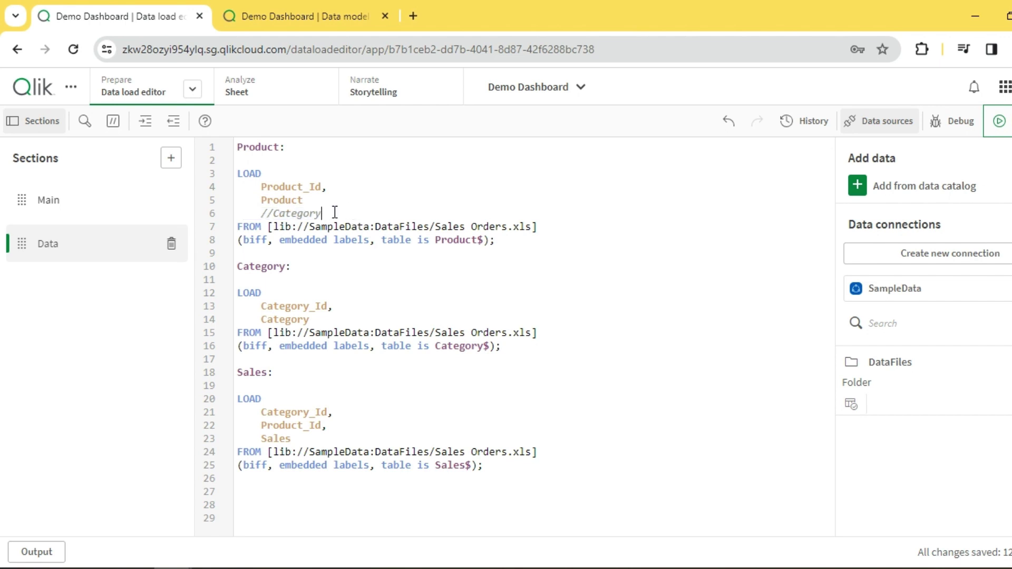